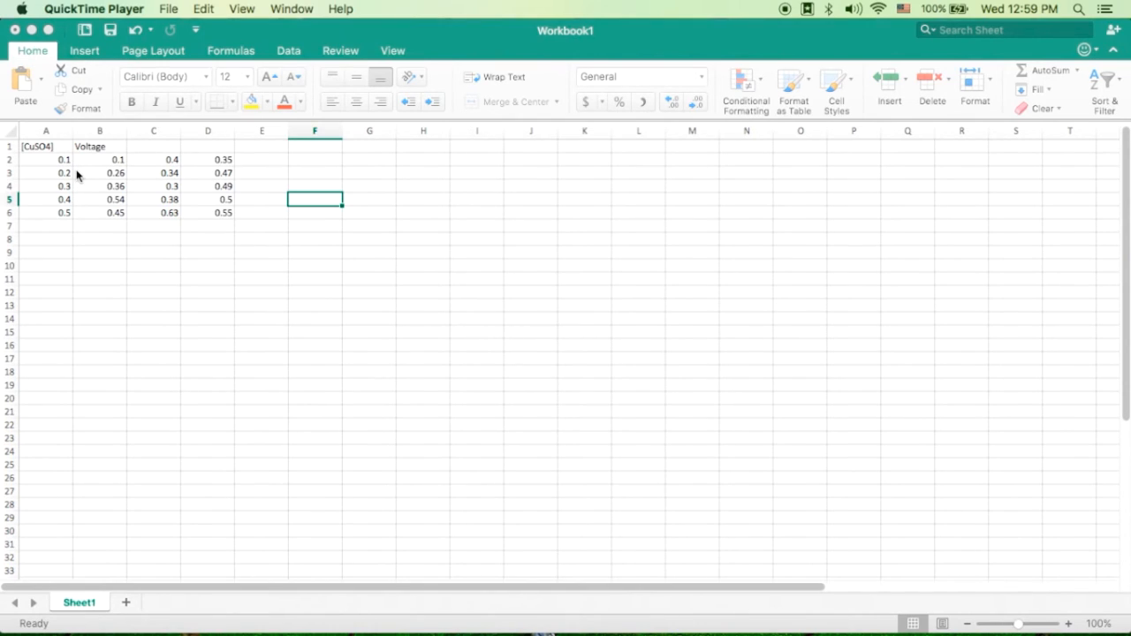
- Examine the [CuSO4] concentration column and the three columns of voltage readings in the data table
left_click(43, 149)
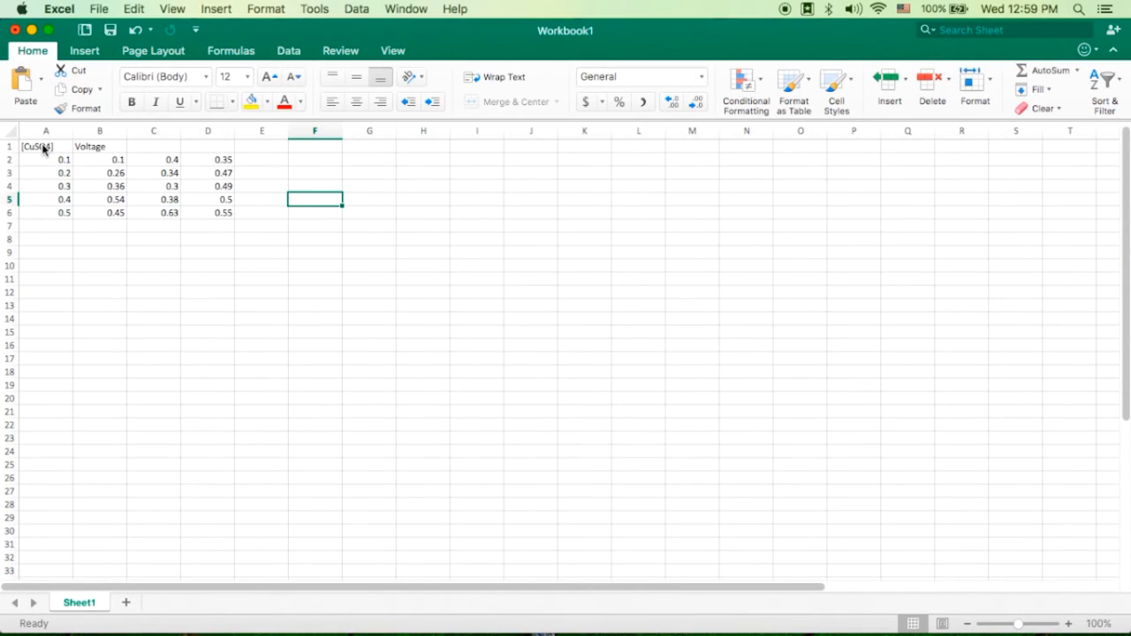
left_click(43, 148)
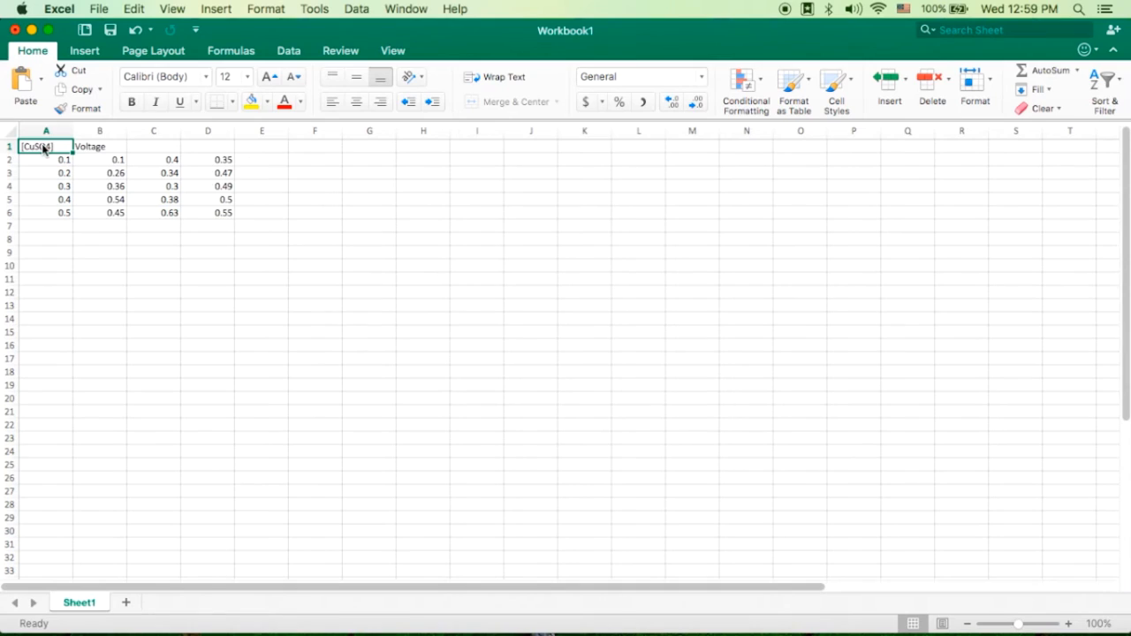
left_click(110, 150)
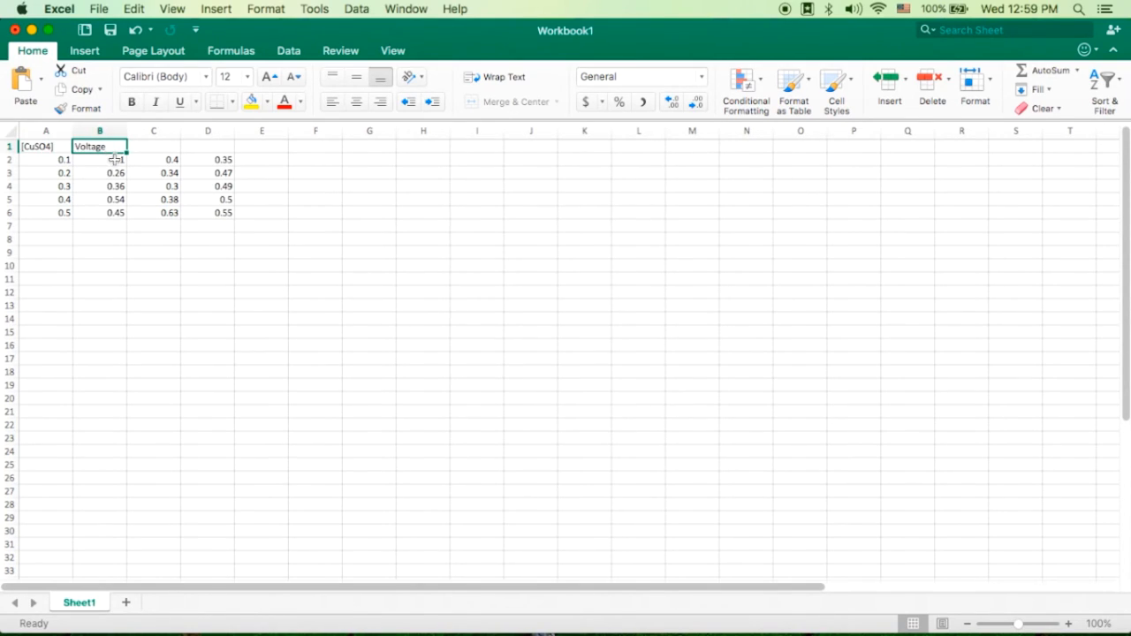
left_click(45, 146)
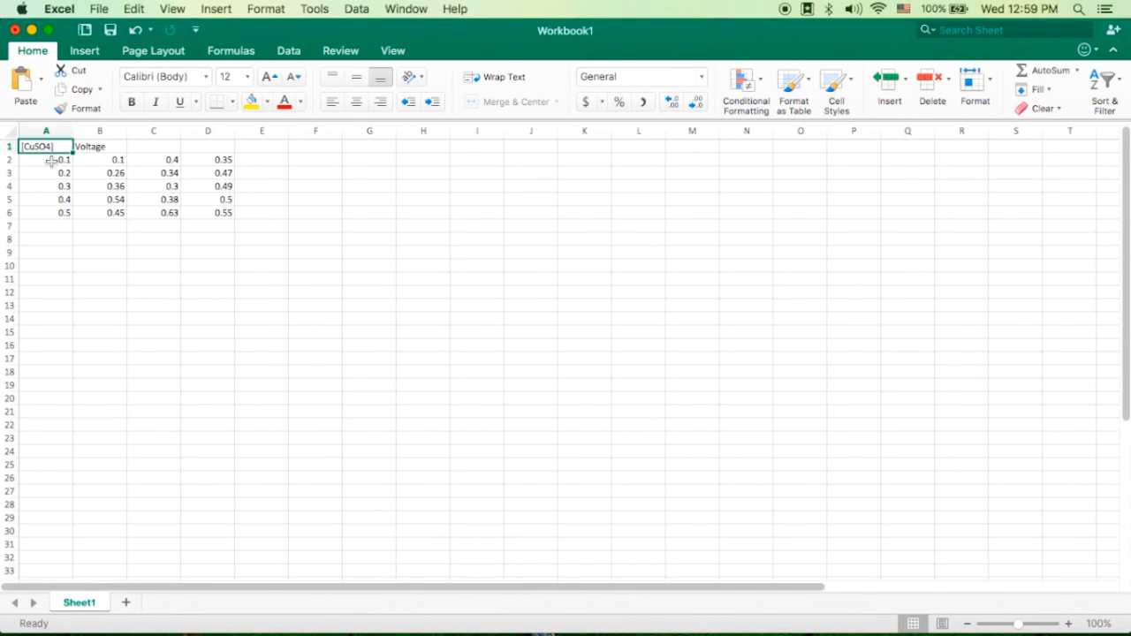
left_click(105, 146)
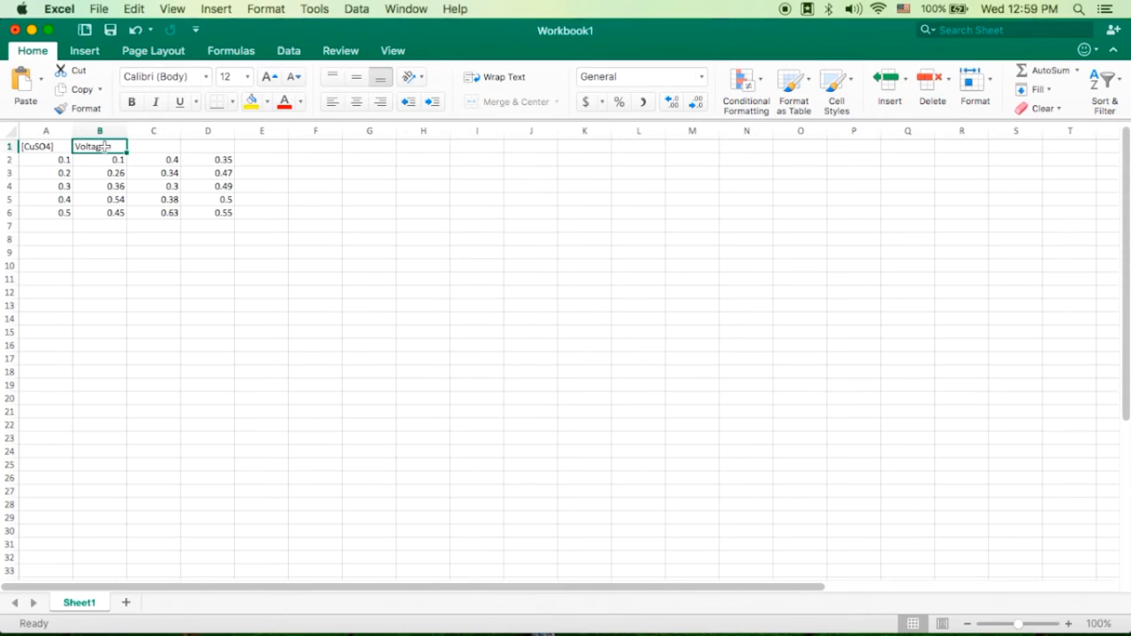
left_click(212, 161)
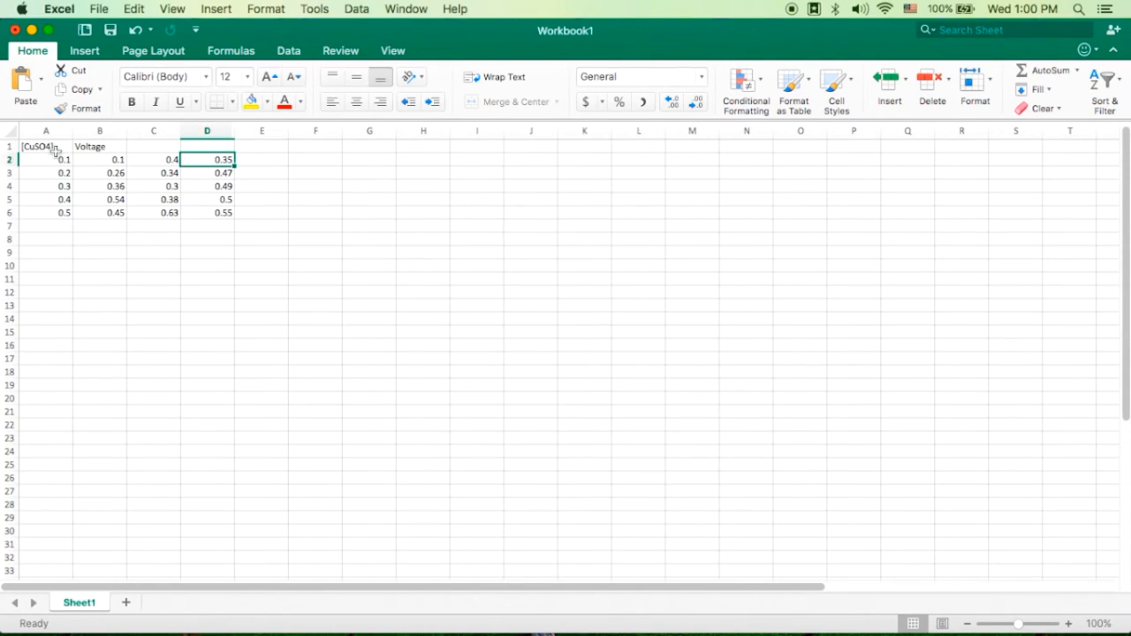
left_click_drag(53, 148, 60, 215)
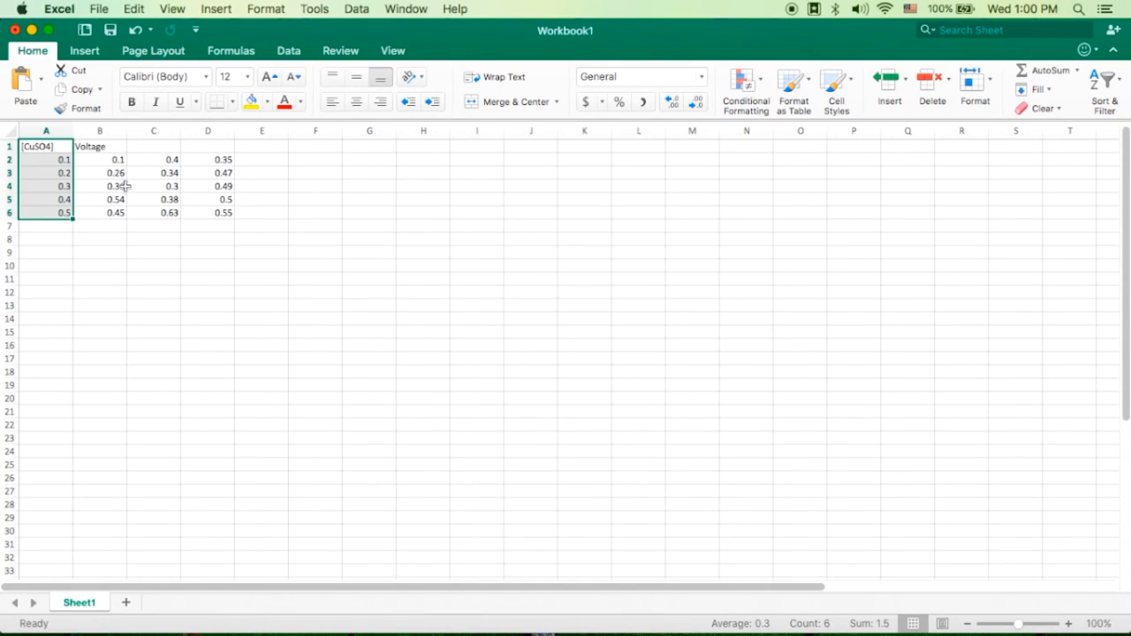
left_click(108, 148)
left_click_drag(108, 149, 212, 213)
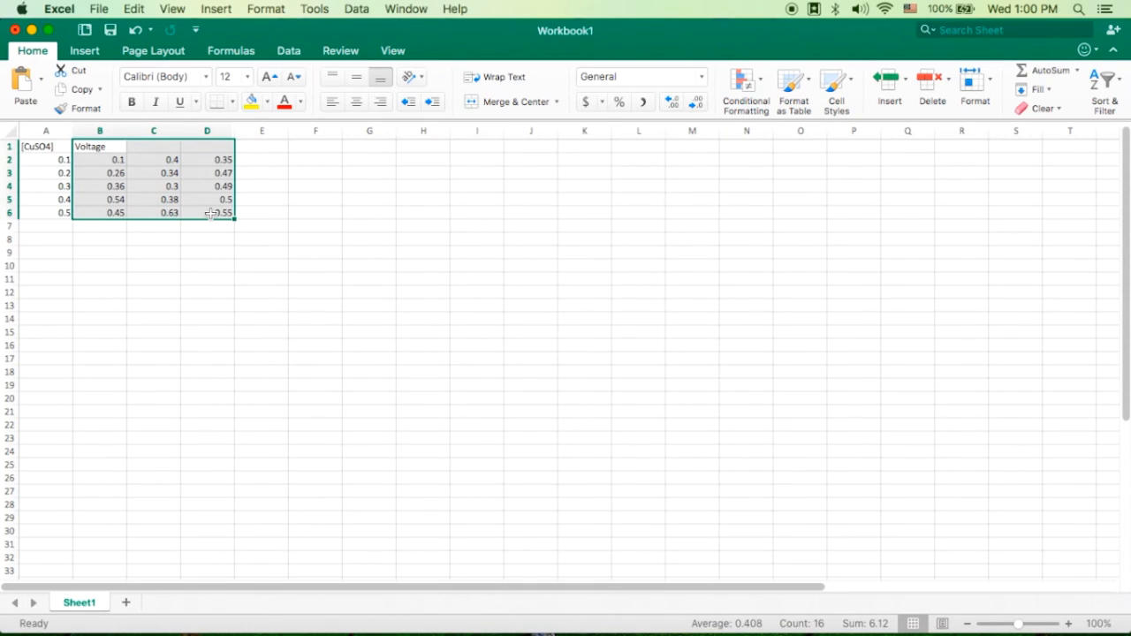
- Add the unit to the concentration heading in A1 so that it reads "[CuSO4] / M"
left_click(65, 147)
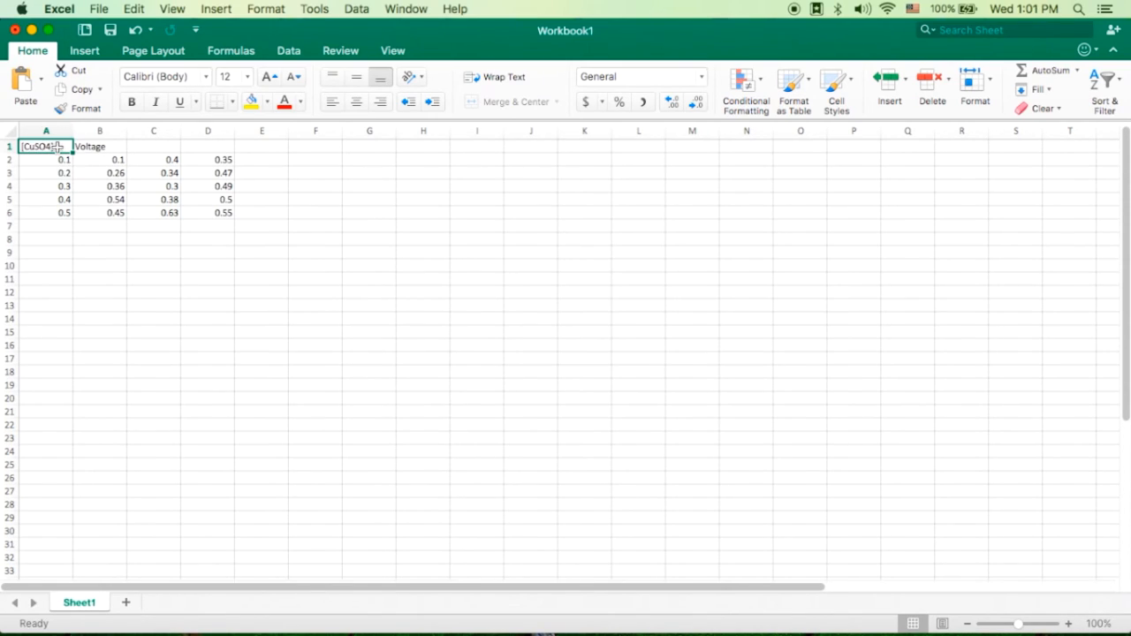
left_click_drag(57, 163, 57, 213)
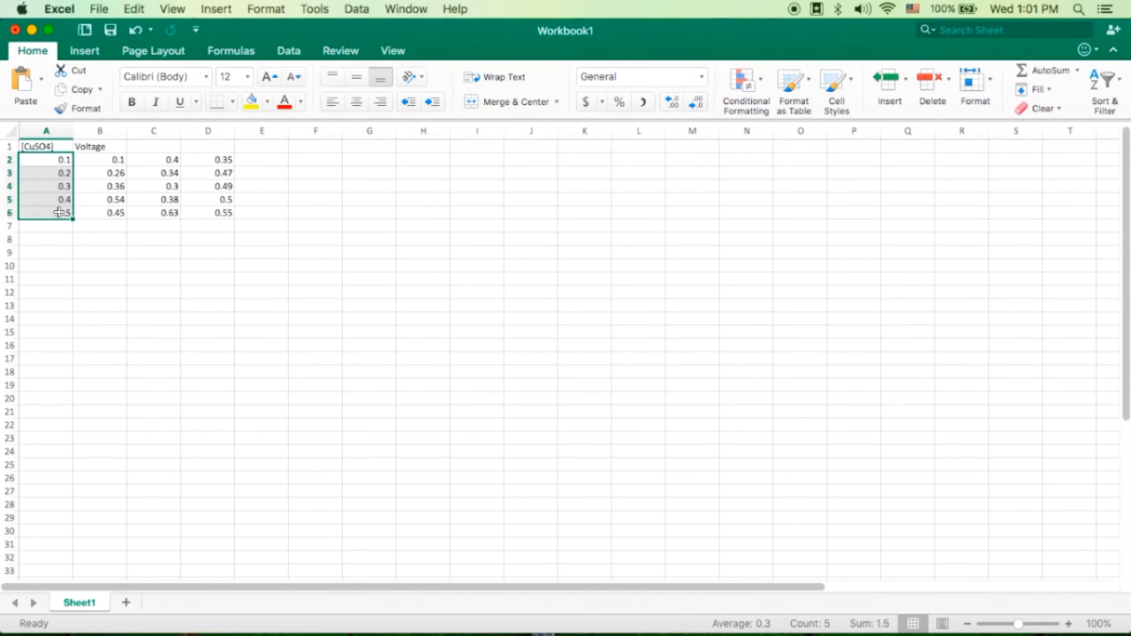
left_click(60, 146)
double_click(60, 146)
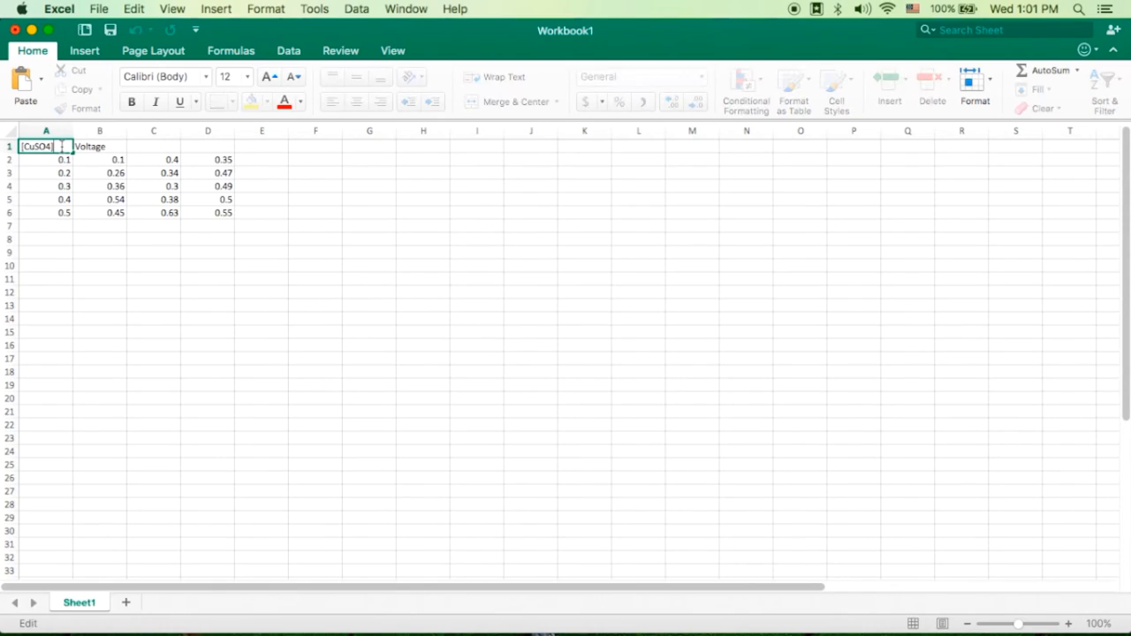
type("/ M")
key("Return")
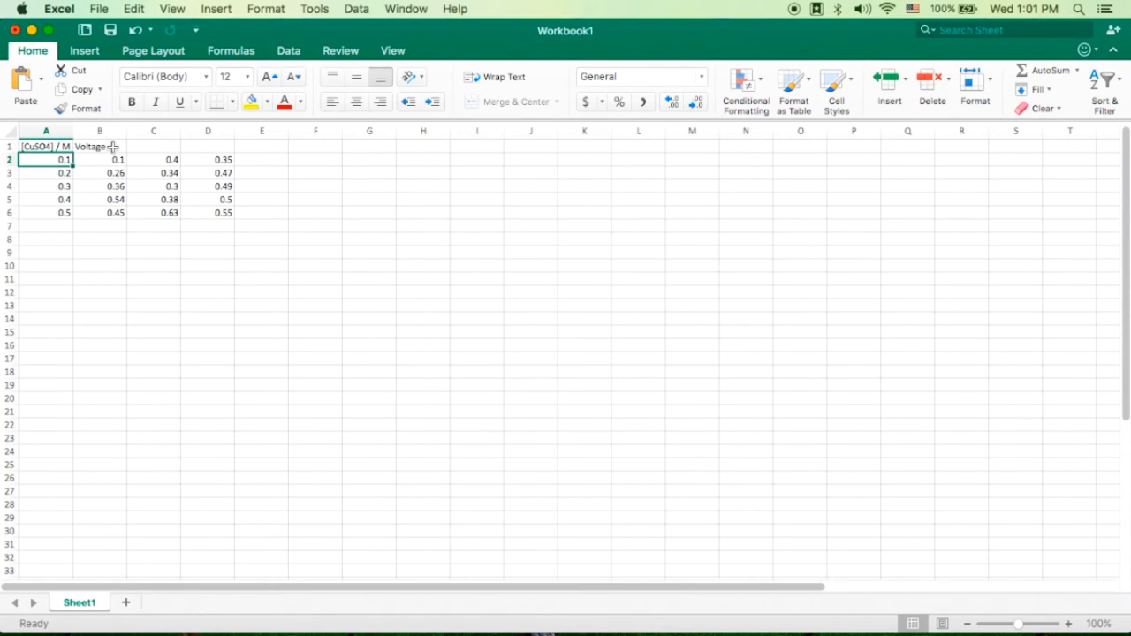
- Change the voltage heading in B1 to "Voltage / ±0.01 V" and merge and center it across B1:D1
left_click(113, 147)
key("BackSpace")
type("V")
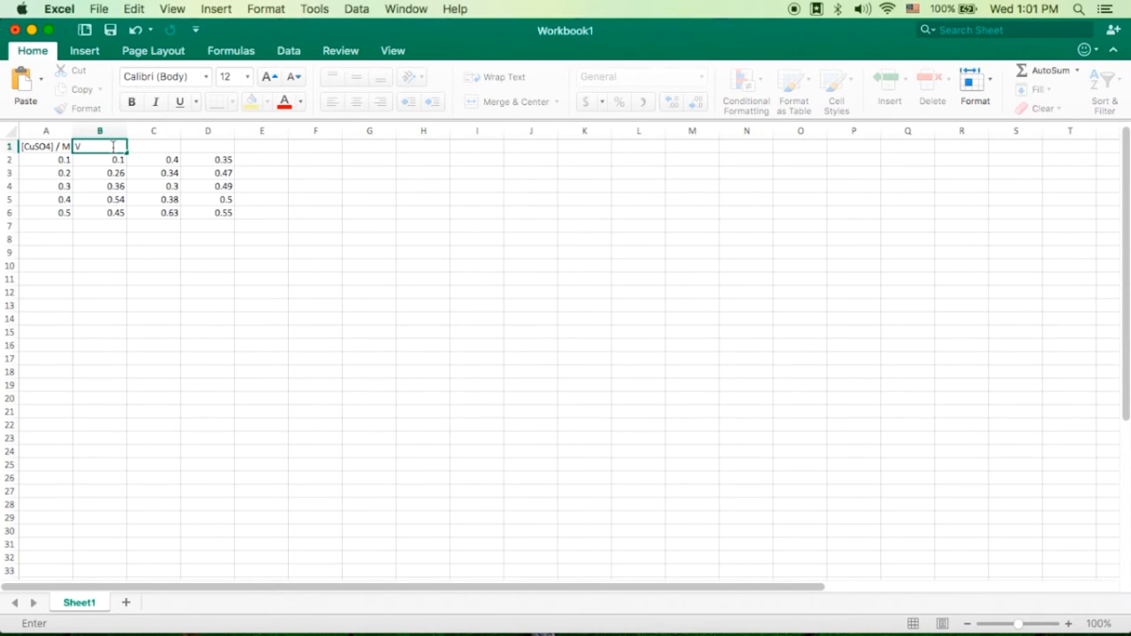
type("oltage / V")
left_click(114, 146)
type("±0.01 V")
key("Return")
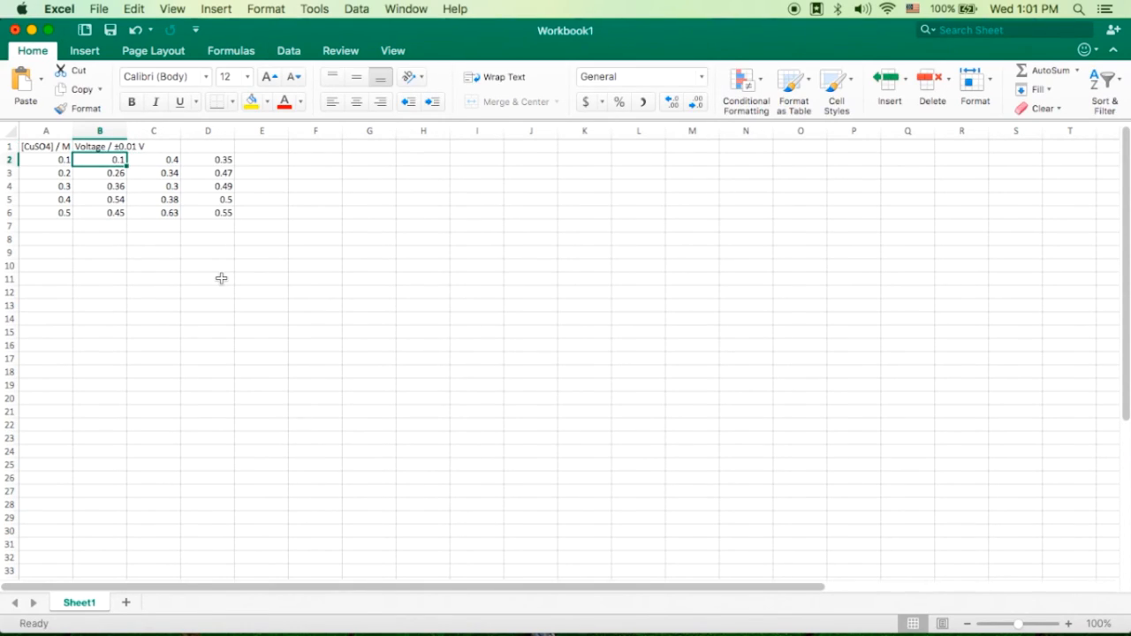
left_click_drag(207, 148, 107, 148)
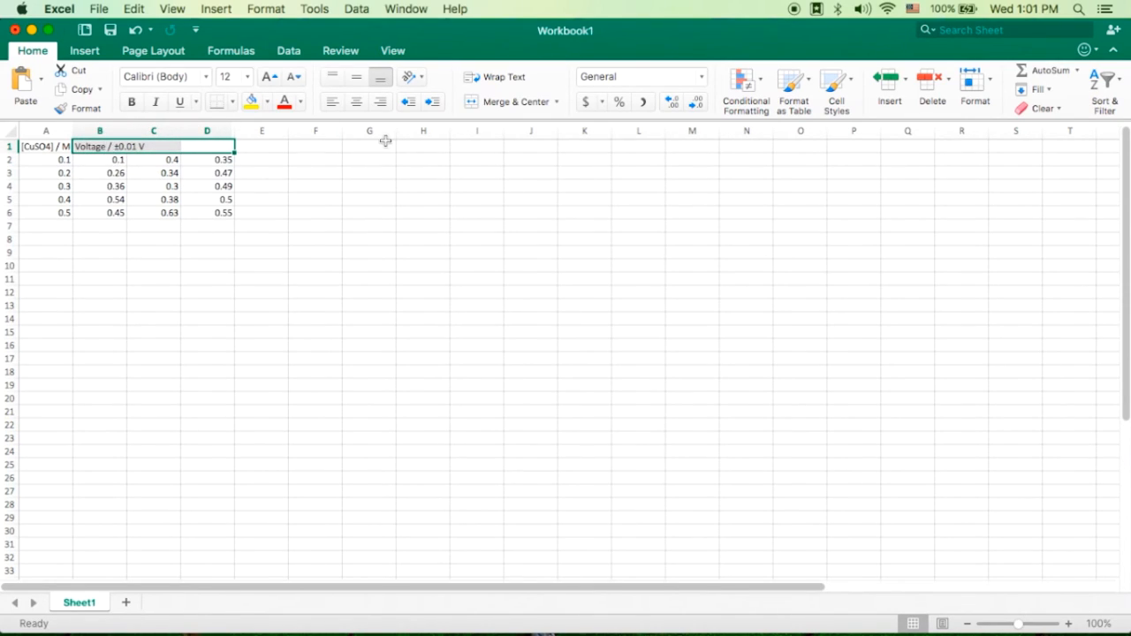
left_click(511, 100)
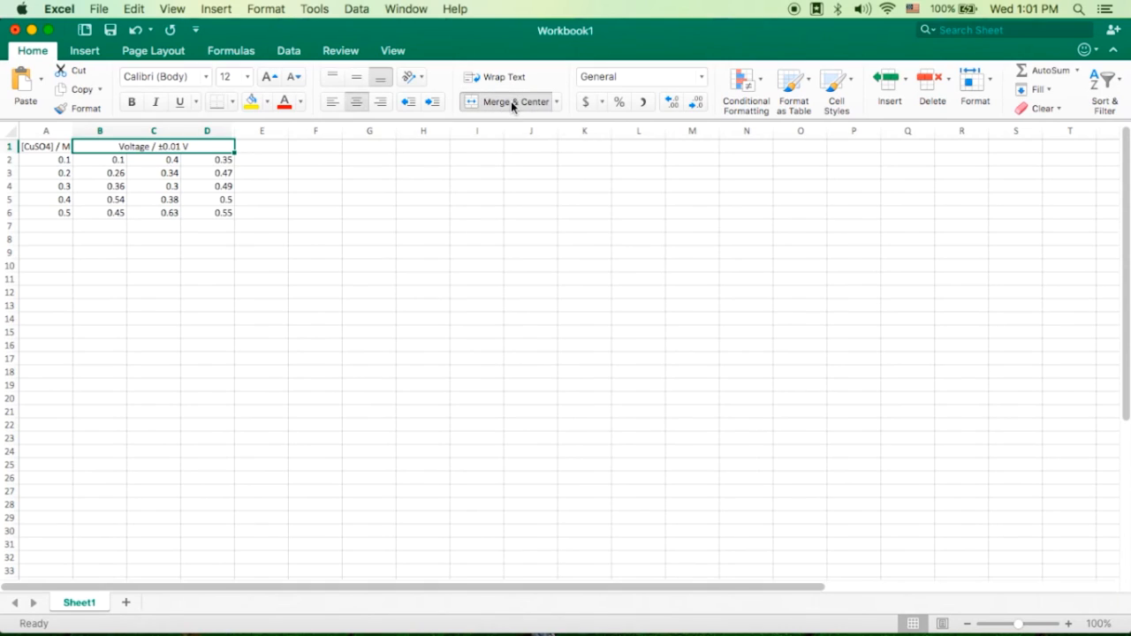
- Format all voltage readings in B2:D6 to show two decimal places
left_click(114, 159)
left_click_drag(114, 159, 219, 211)
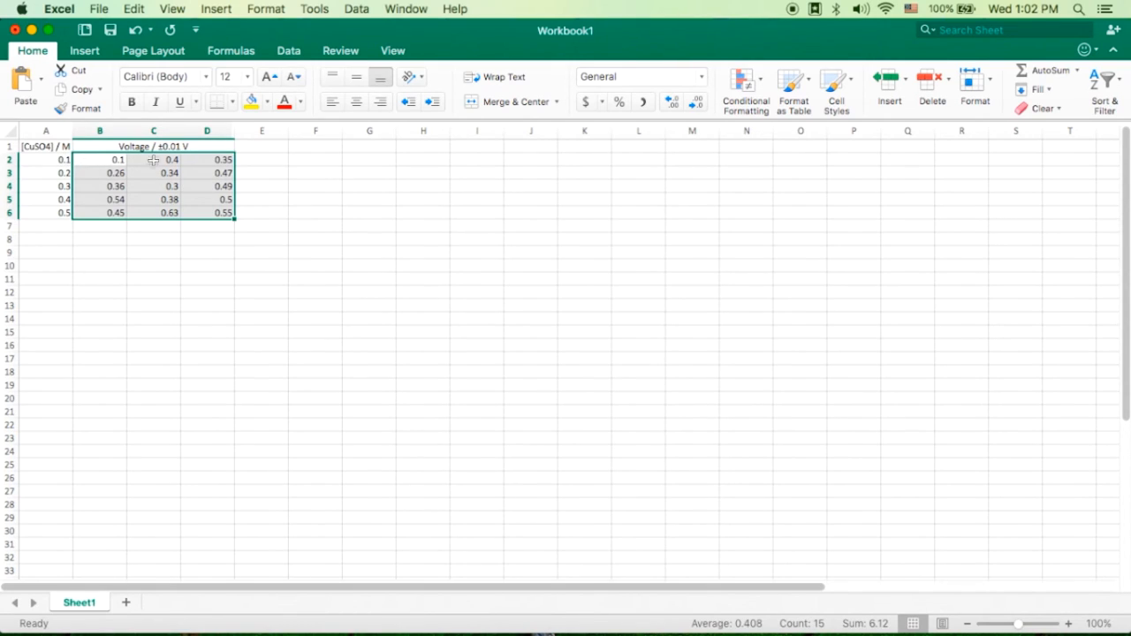
left_click(210, 165)
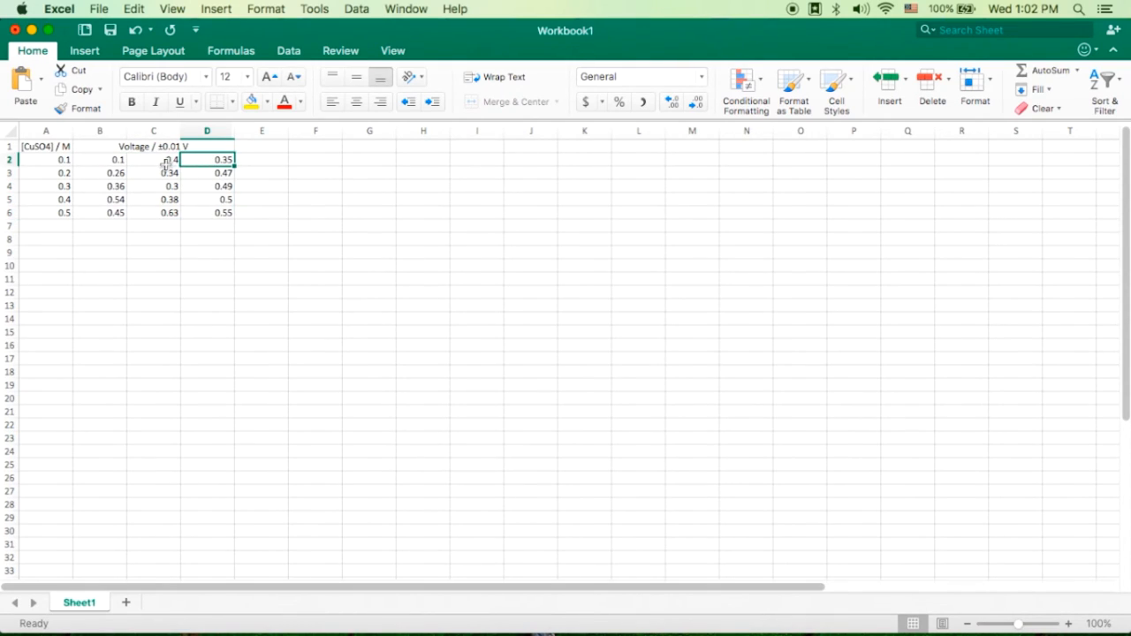
left_click(112, 162)
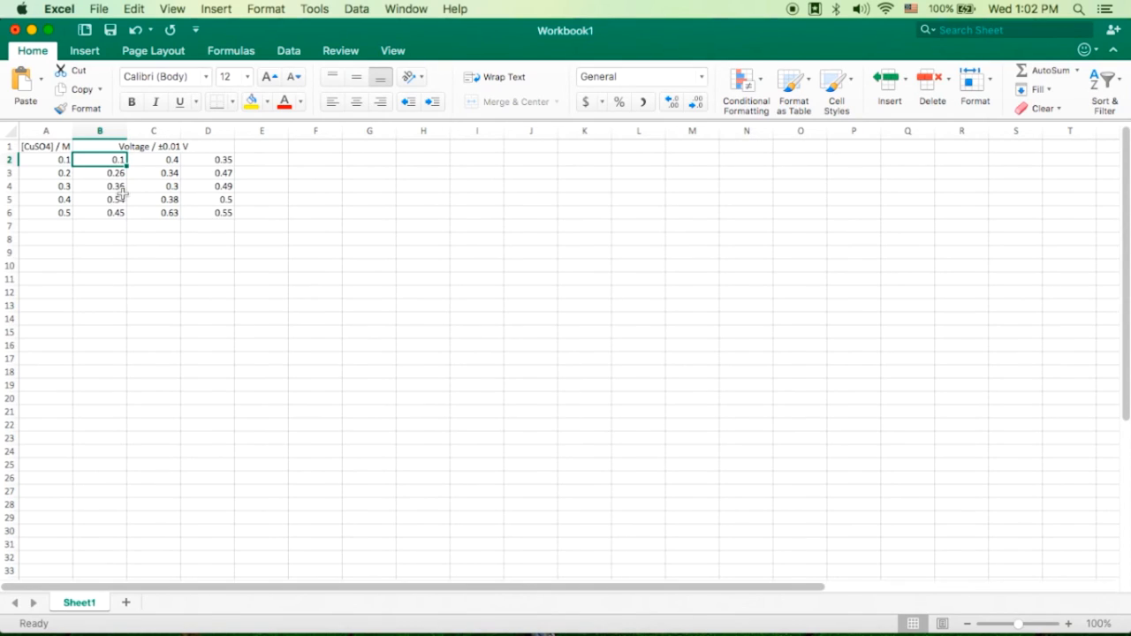
left_click(221, 160)
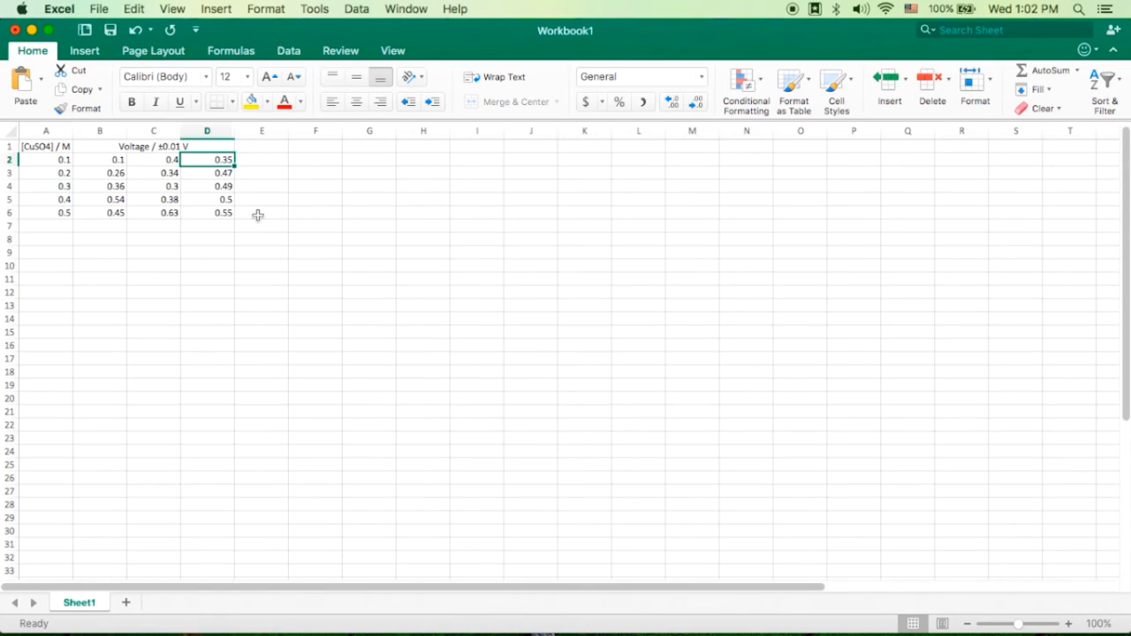
left_click(174, 147)
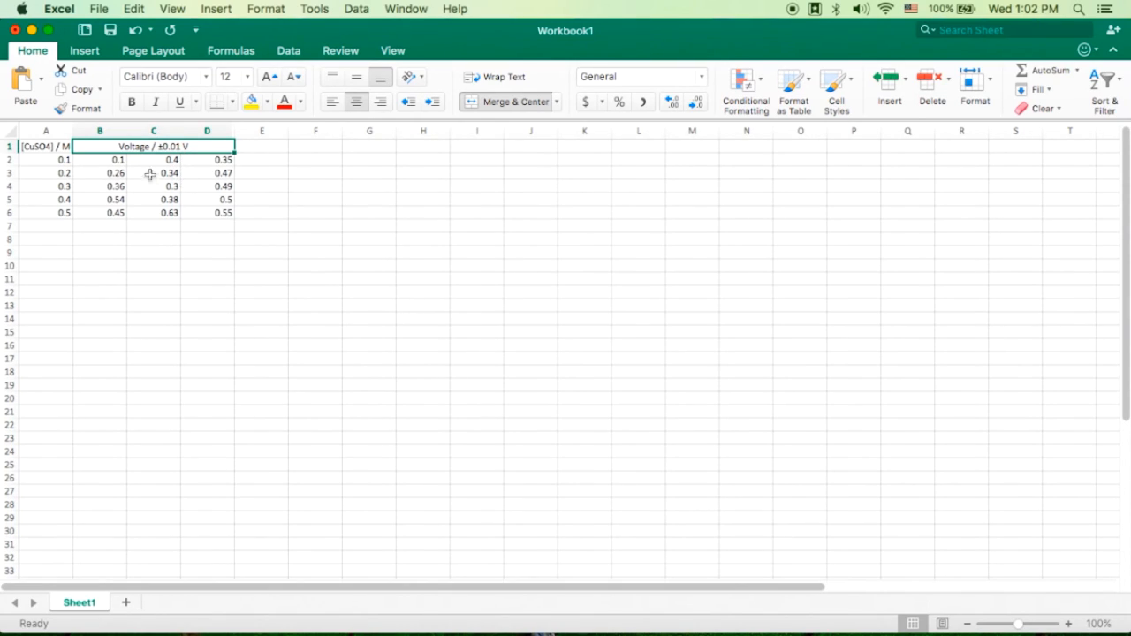
left_click_drag(110, 165, 204, 212)
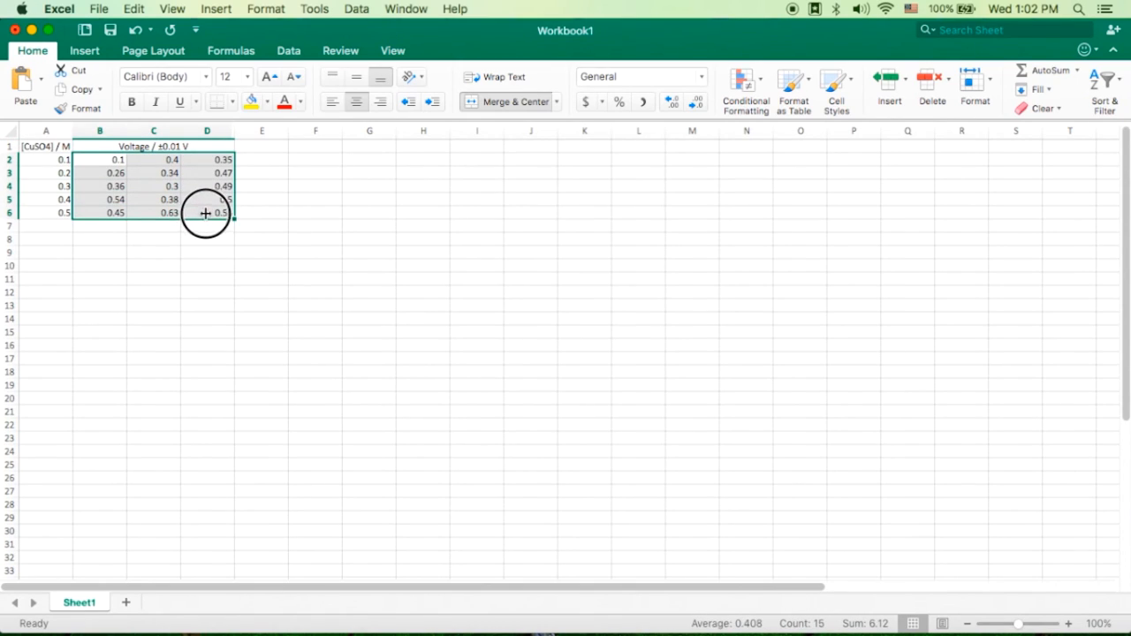
left_click(676, 106)
left_click(695, 104)
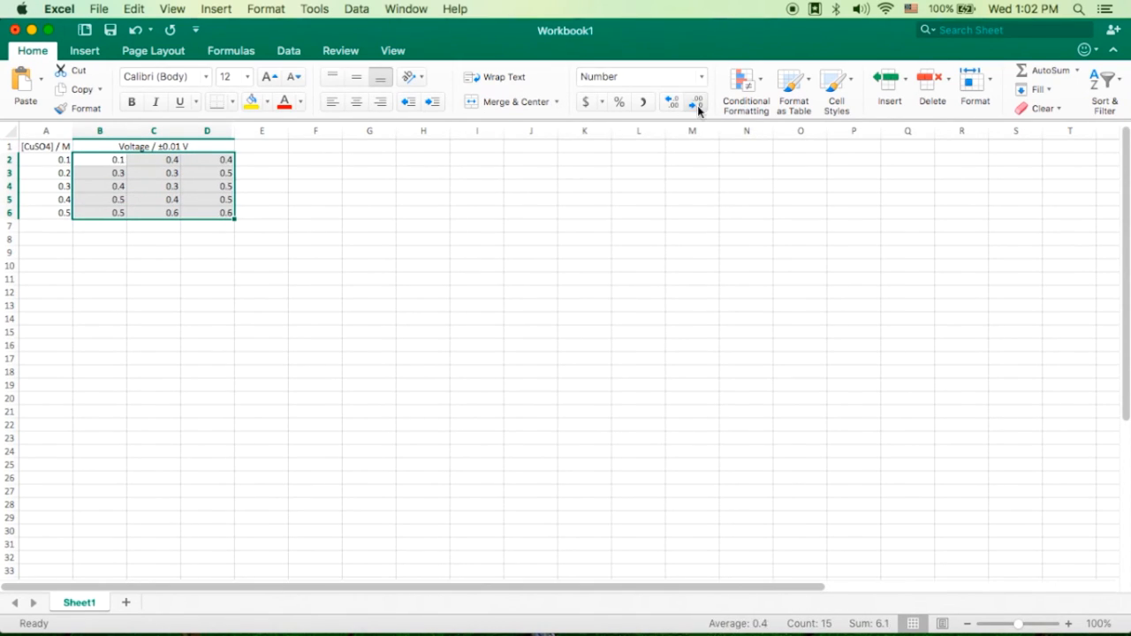
left_click(674, 104)
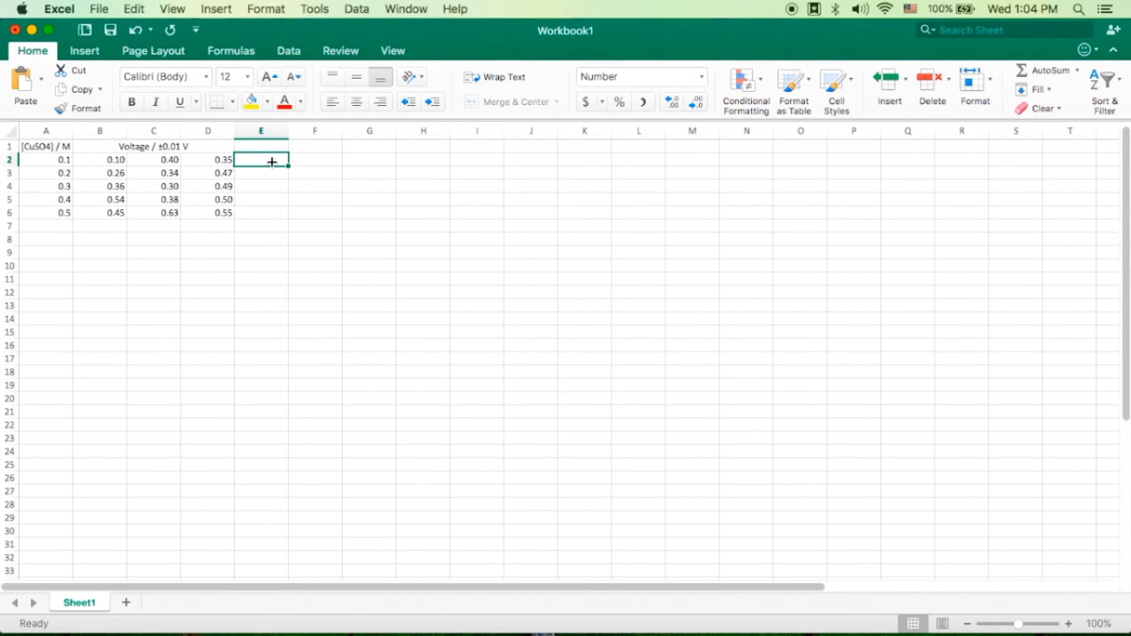
- Calculate each row's average voltage in column E, entering =AVERAGE(B2:D2) in E2 and filling it down to E6
left_click_drag(113, 161, 221, 212)
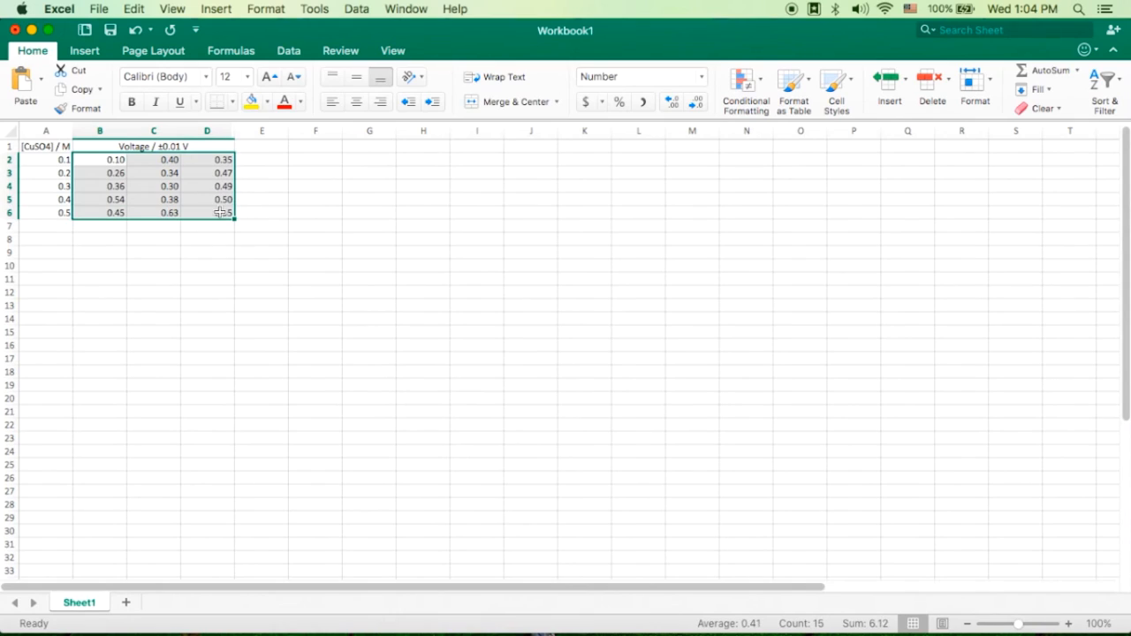
left_click(212, 161)
mouse_move(212, 161)
left_mouse_down()
mouse_move(59, 159)
mouse_move(210, 179)
left_mouse_up()
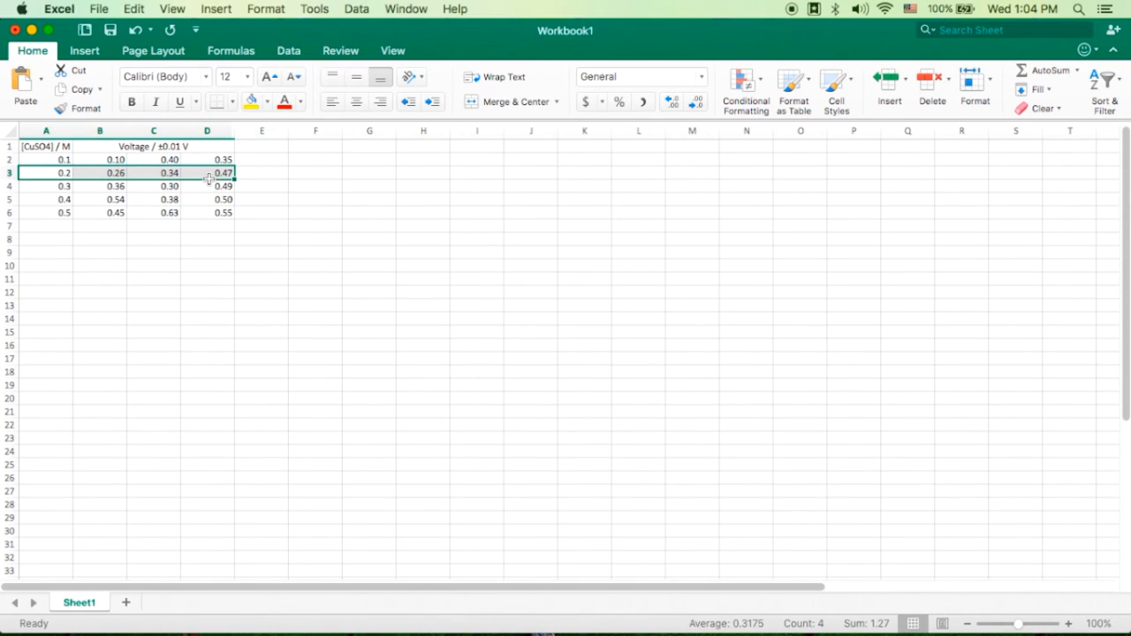
left_click(109, 160)
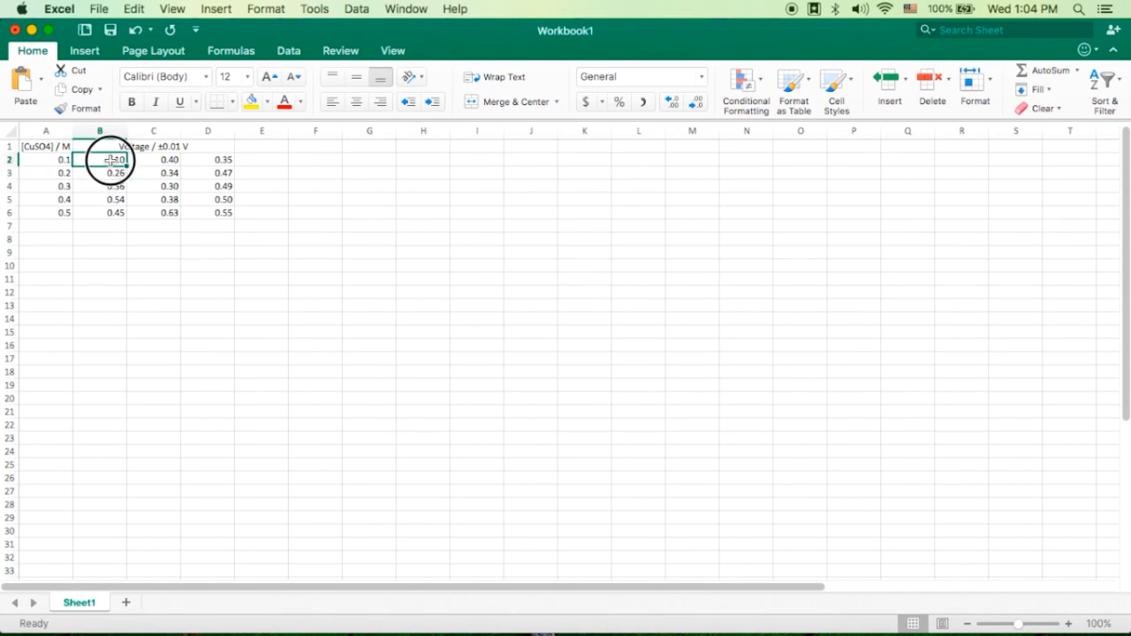
left_click_drag(110, 160, 205, 162)
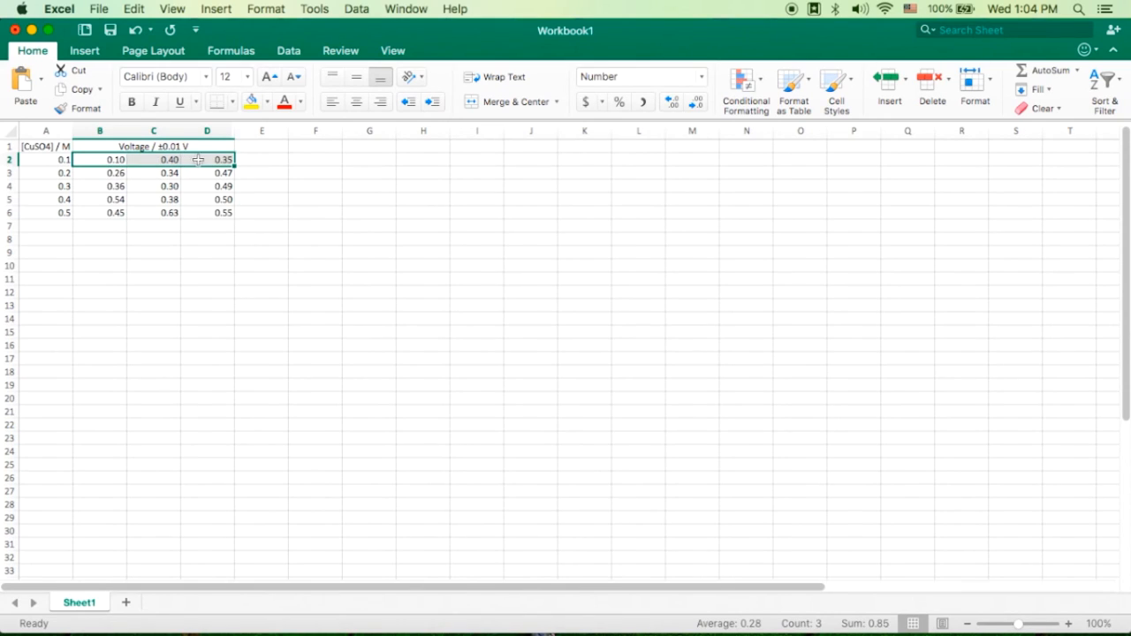
left_click(273, 159)
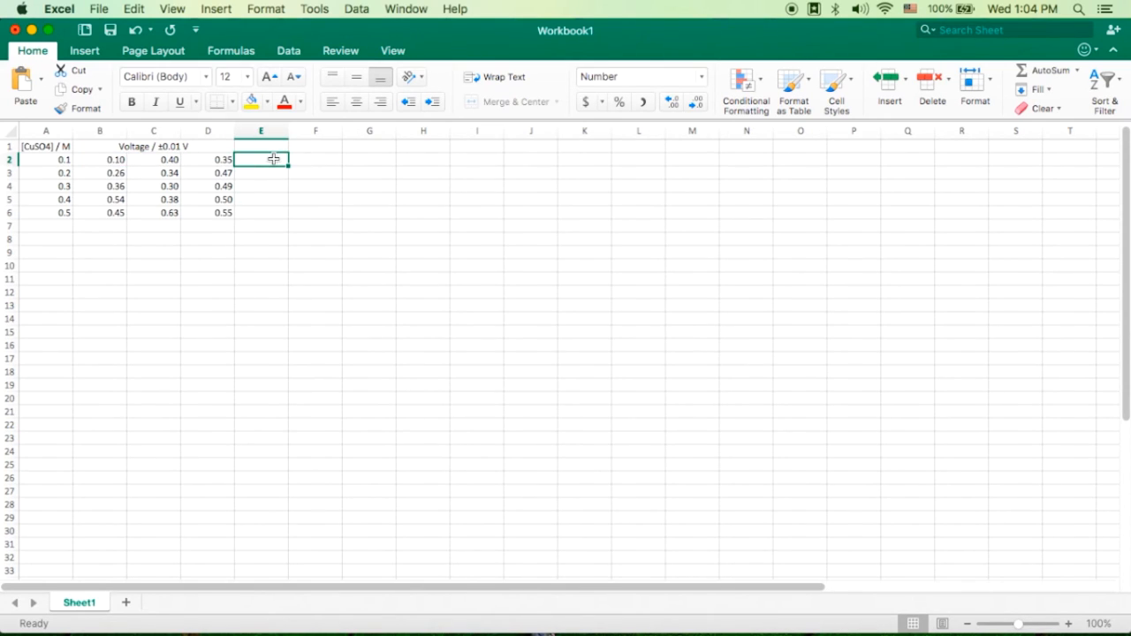
type("=a")
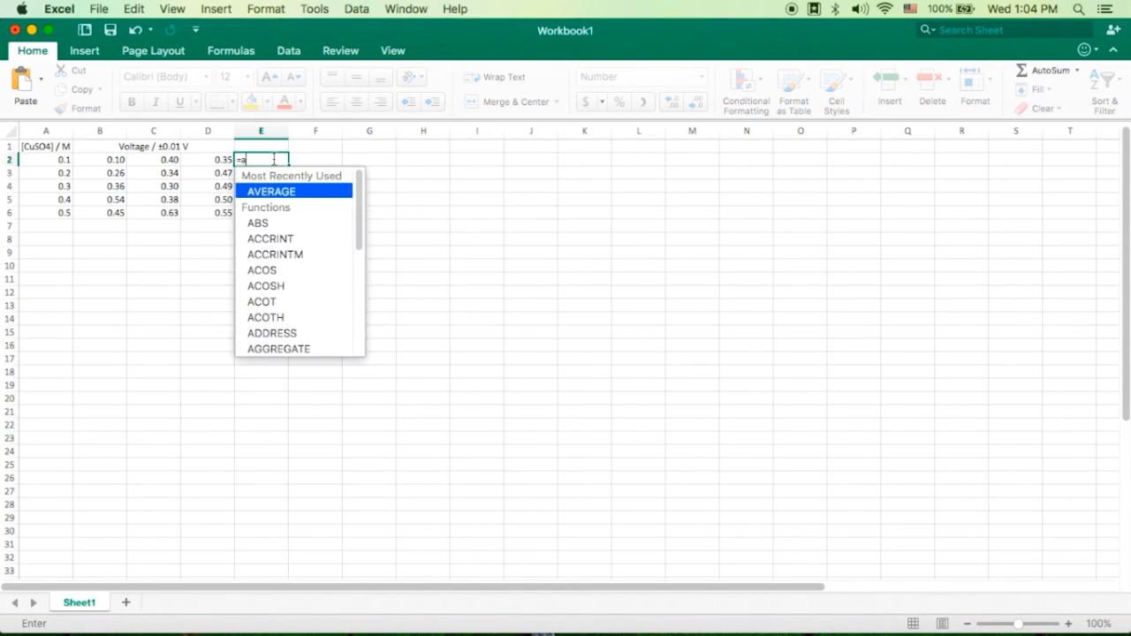
type("ver")
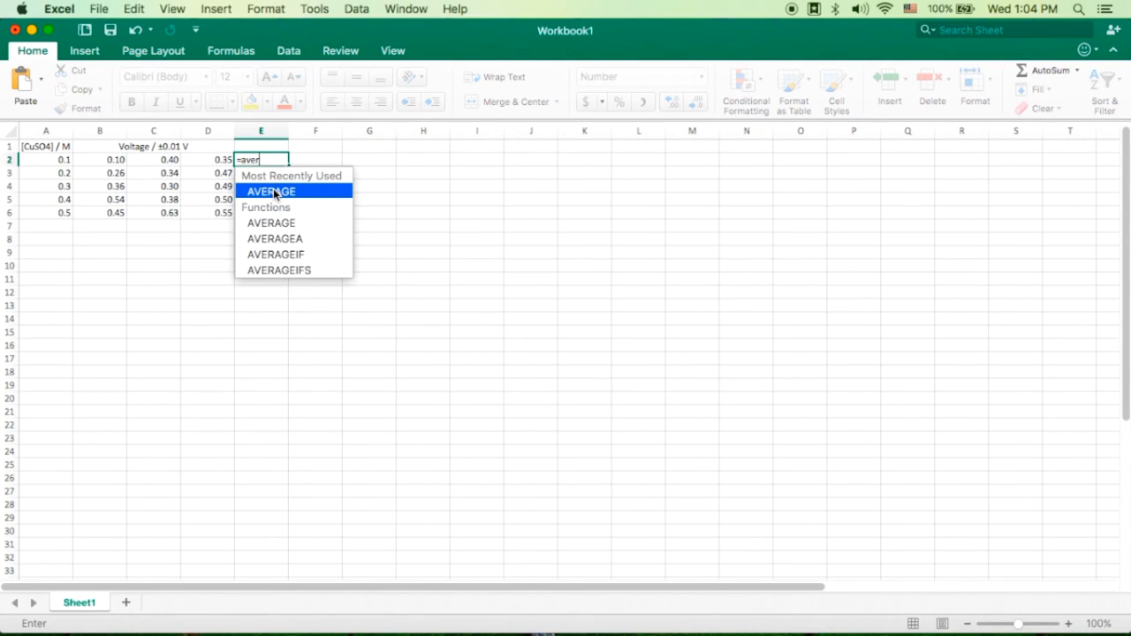
left_click(274, 191)
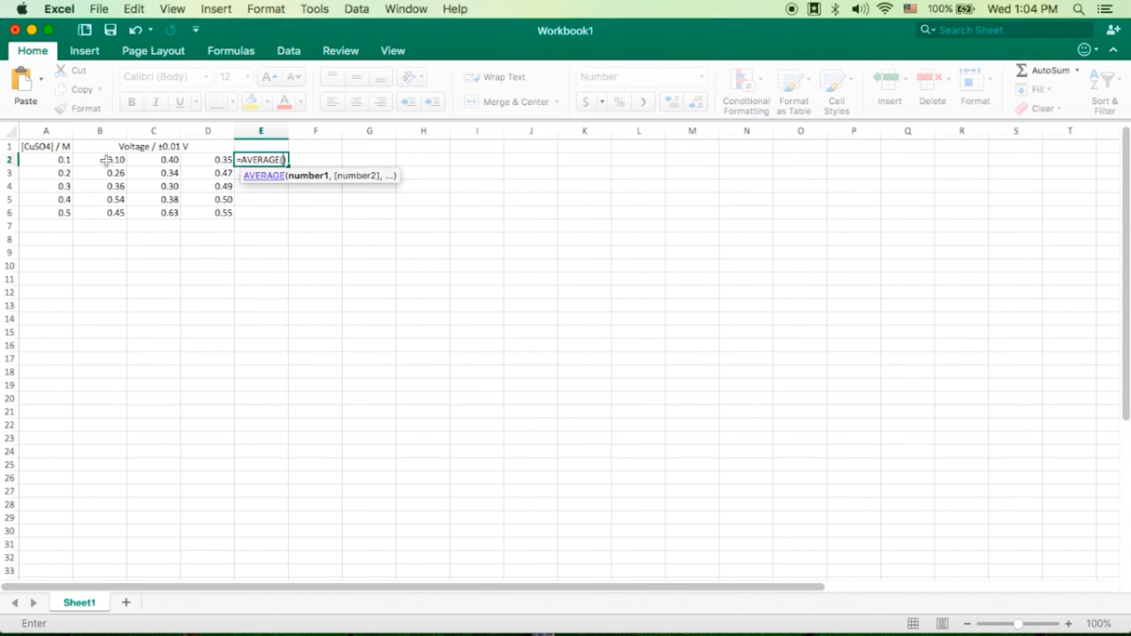
left_click_drag(106, 160, 205, 159)
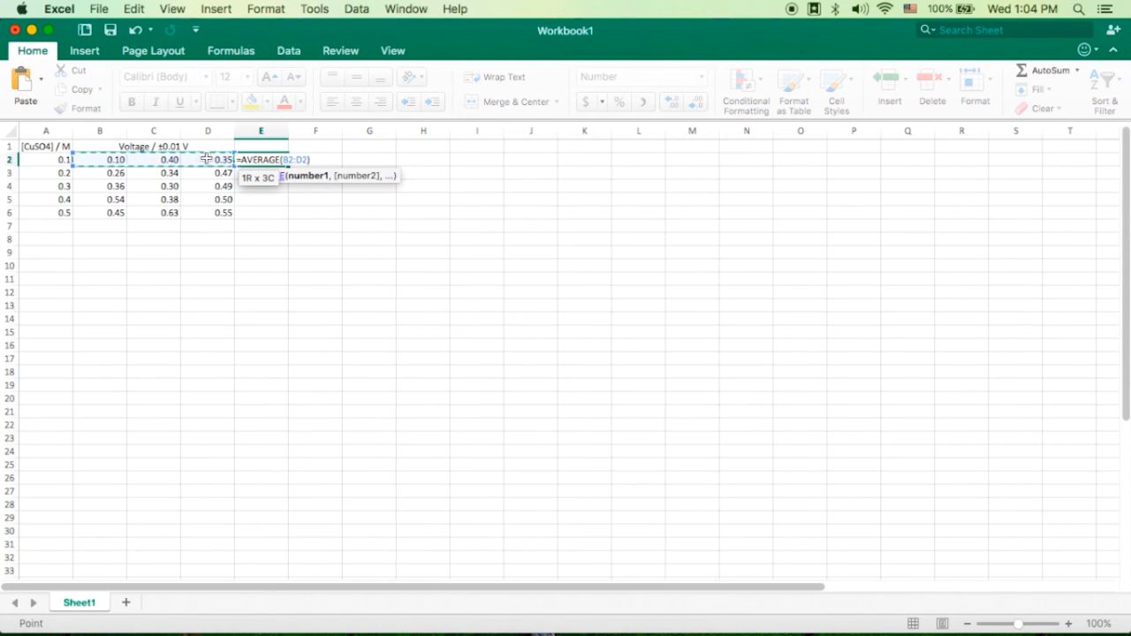
key("Return")
left_click(270, 159)
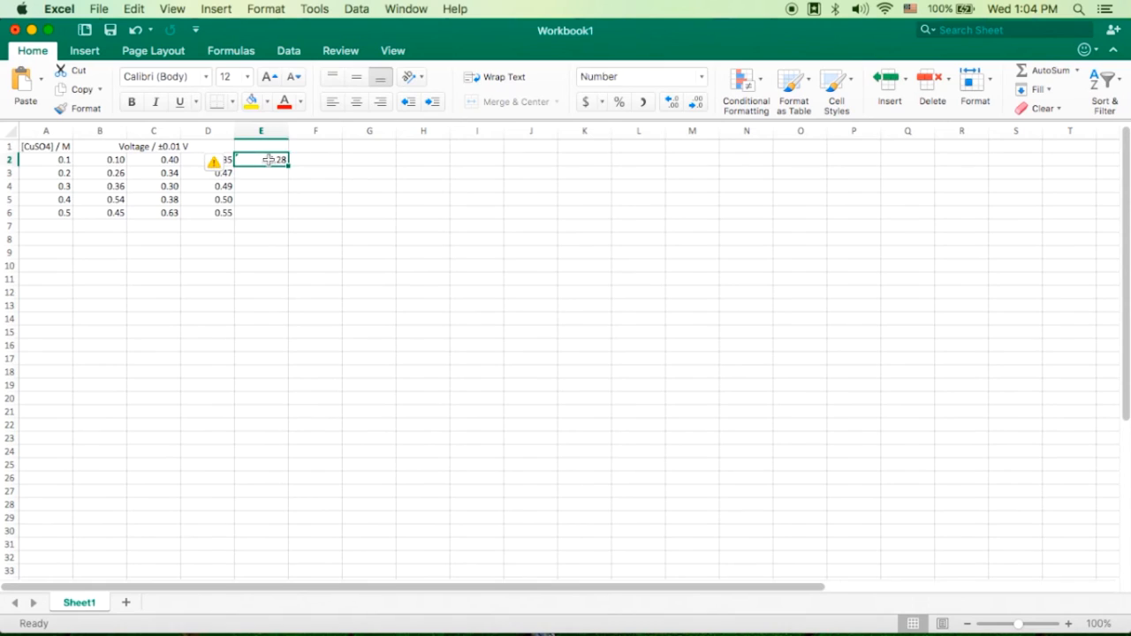
left_click_drag(287, 164, 287, 216)
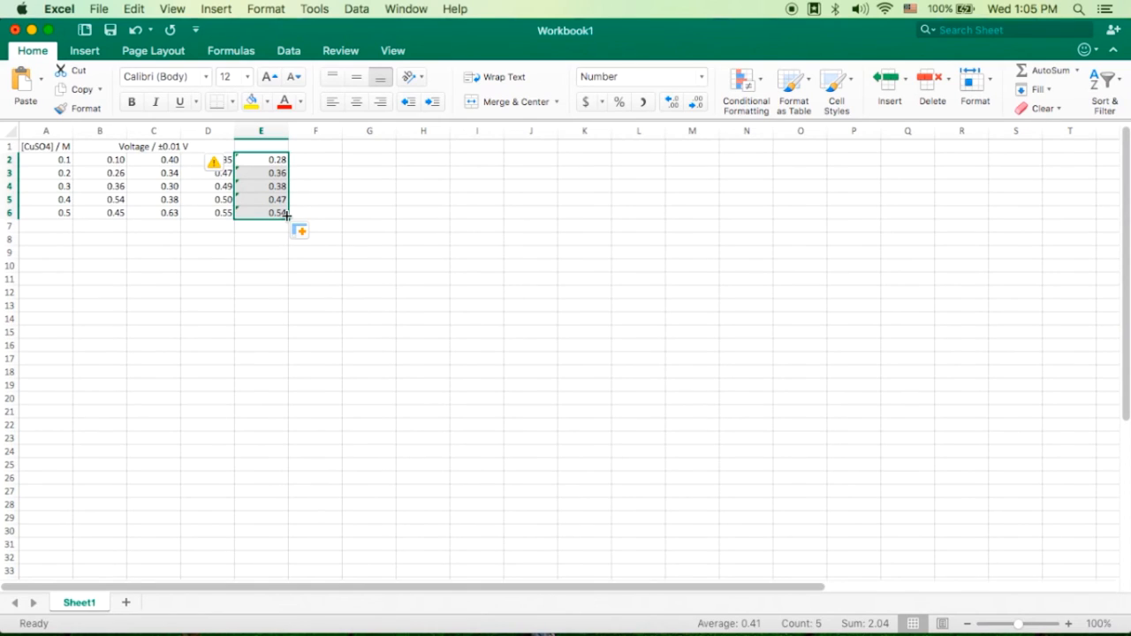
- Add the heading "Average voltage / ±0.01 V" in E1 above the averaged values
left_click(299, 173)
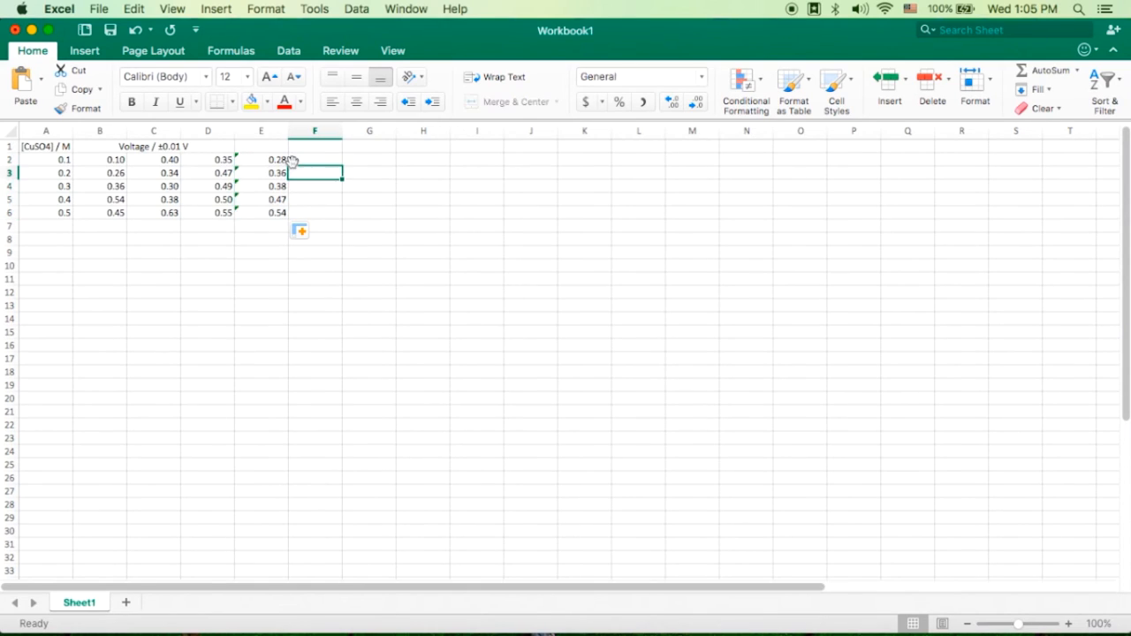
left_click(256, 161)
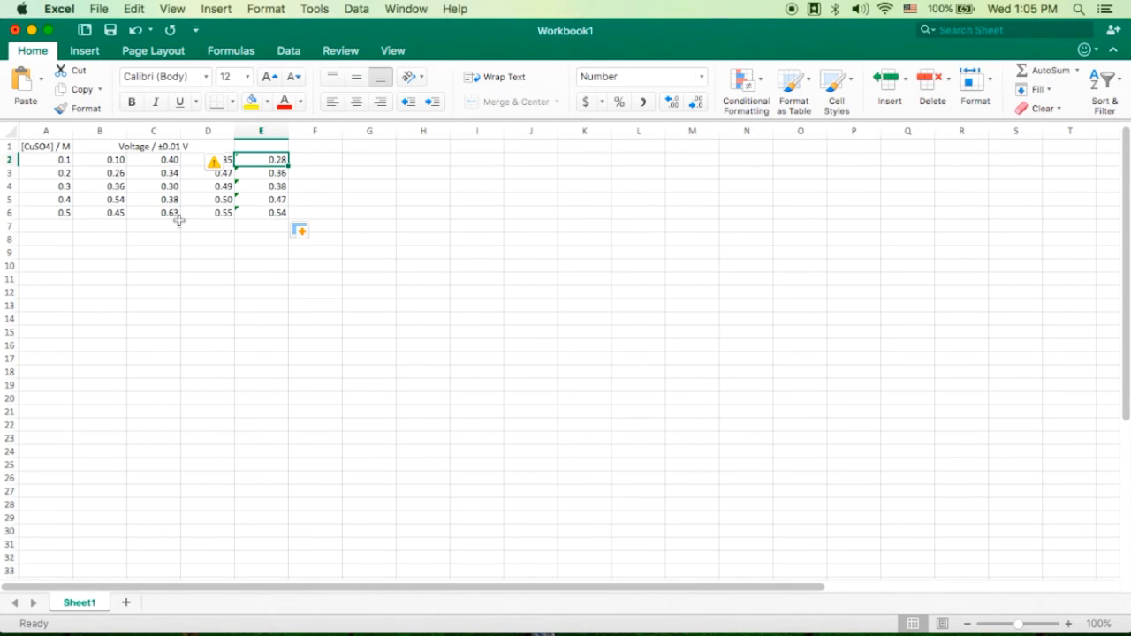
left_click(272, 148)
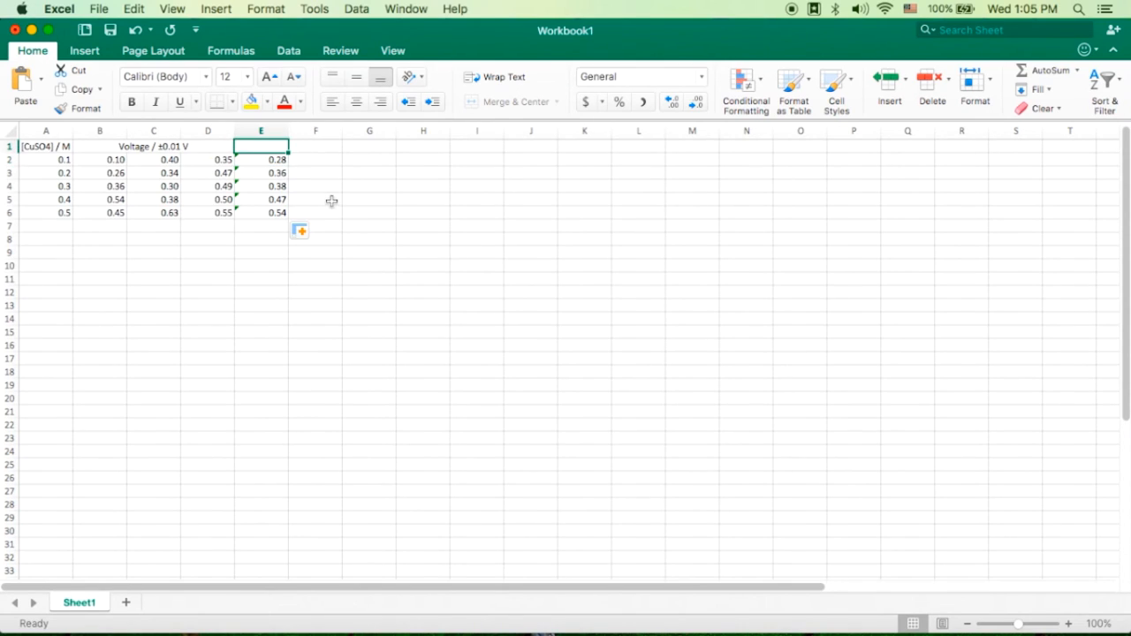
type("Average voltage / ±0.01 V")
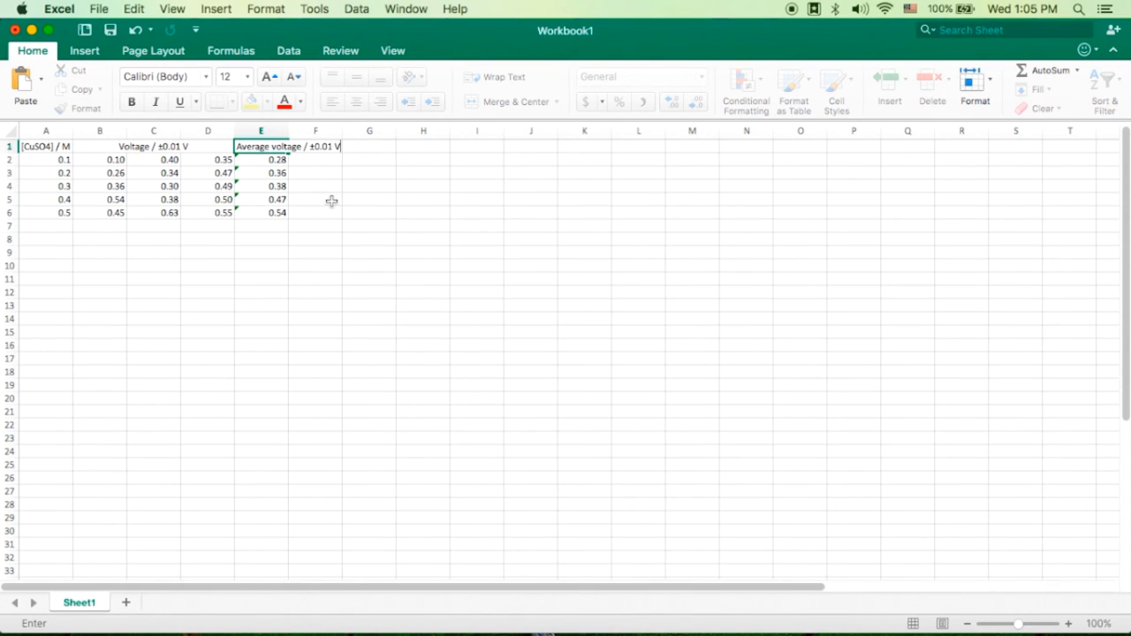
key("Return")
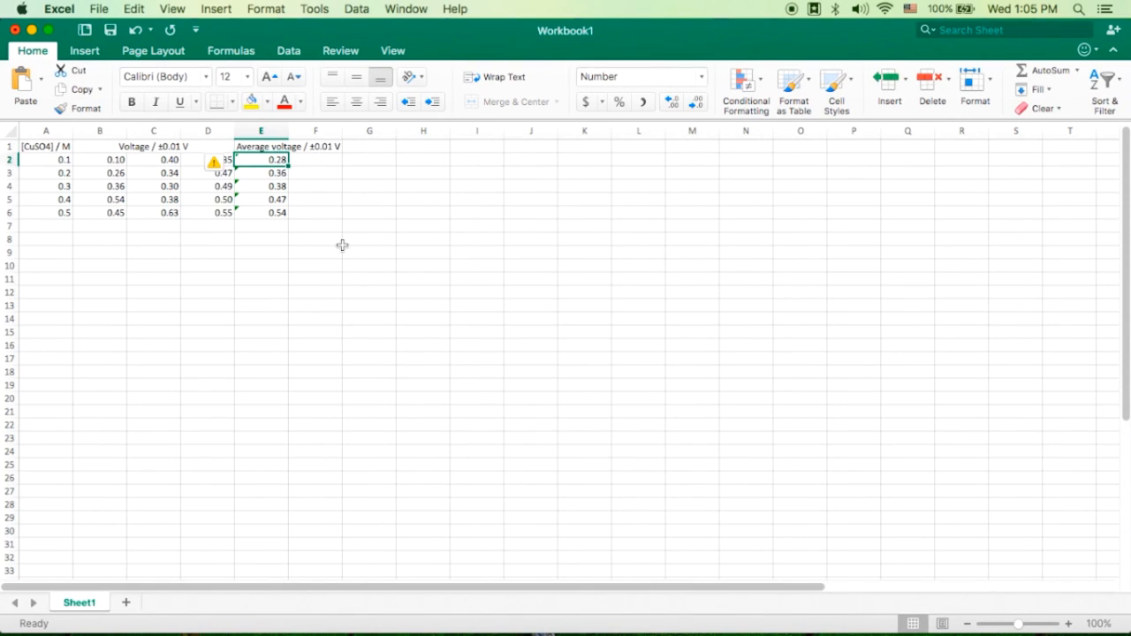
left_click(311, 252)
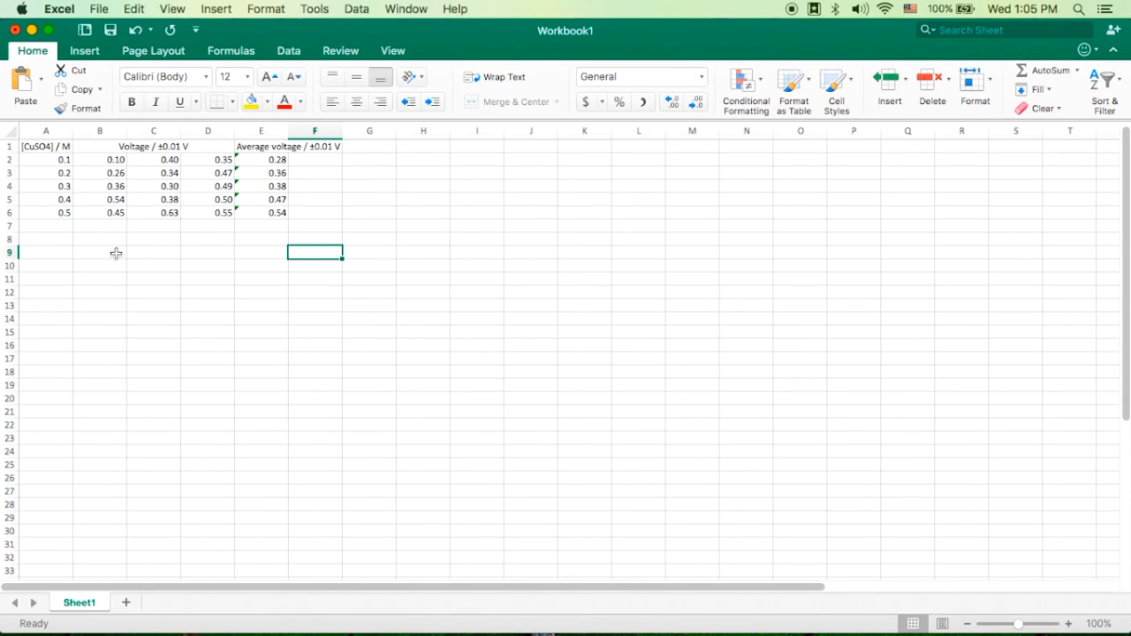
left_click(269, 148)
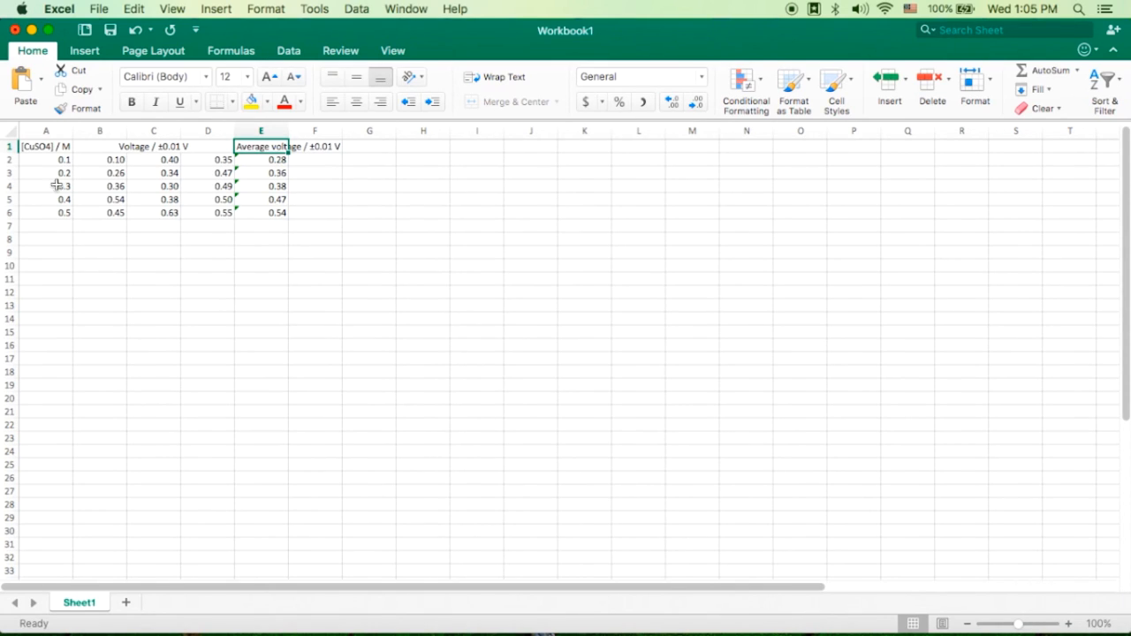
- Copy the concentration and voltage data in A1:D6 and paste a duplicate table starting at A9
left_click_drag(46, 147, 190, 212)
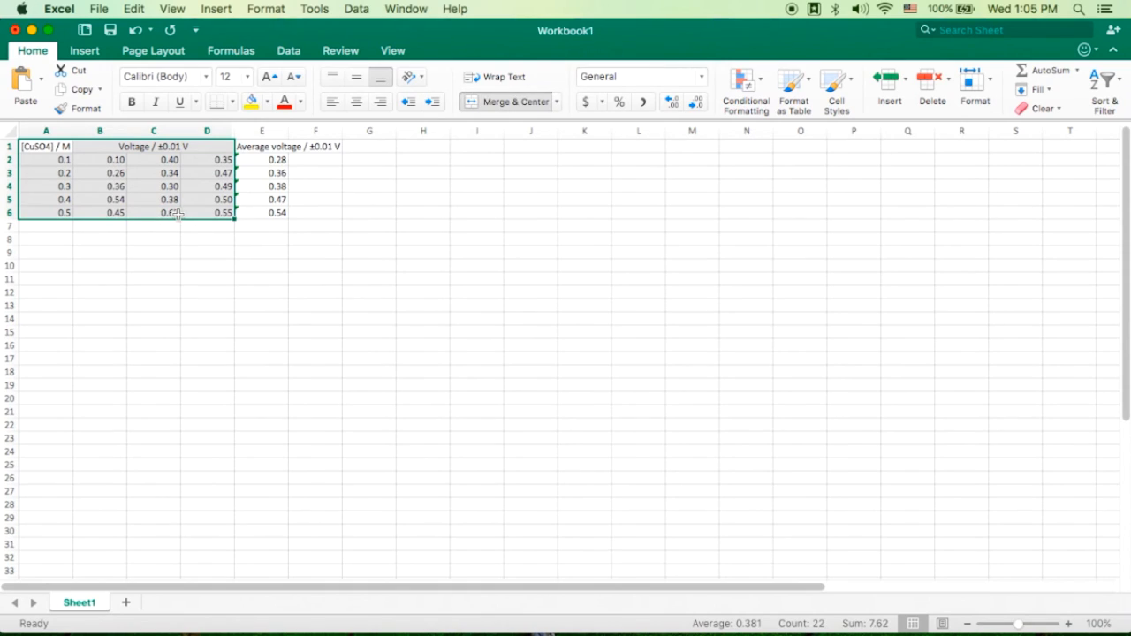
key("super+c")
left_click(50, 254)
key("super+v")
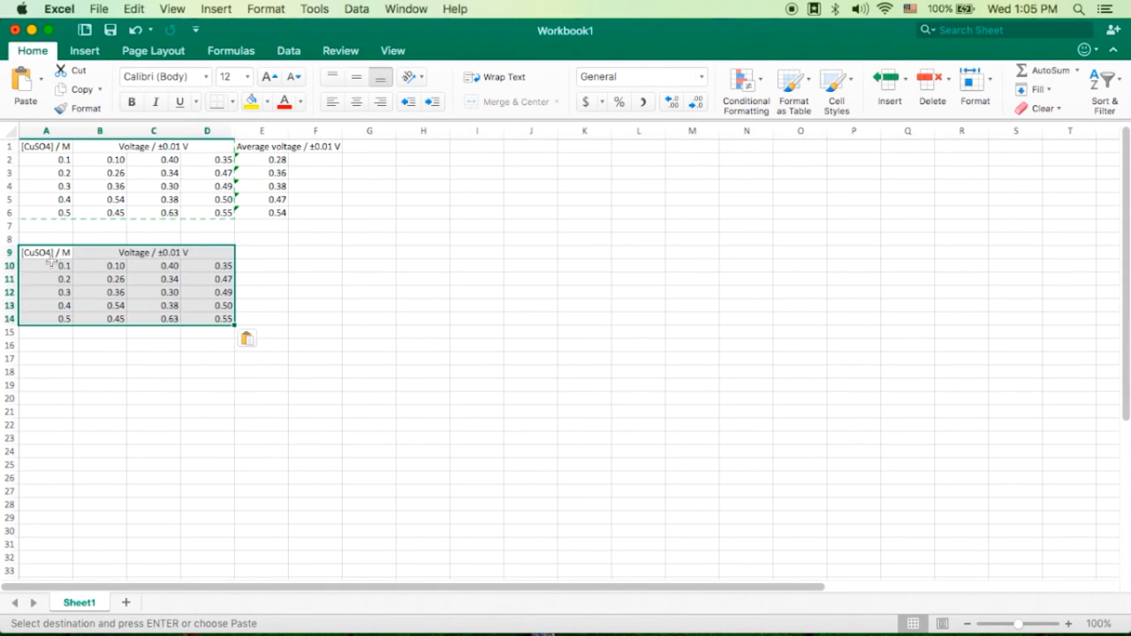
- Insert a blank row at row 10, directly below the headings of the duplicate table
left_click(9, 265)
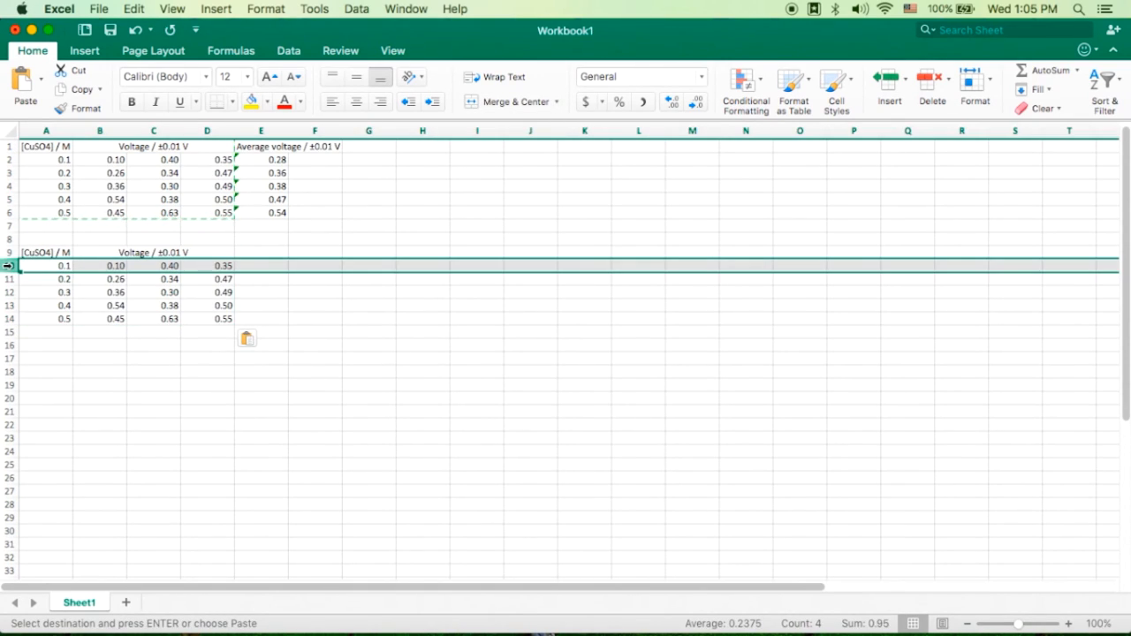
right_click(8, 268)
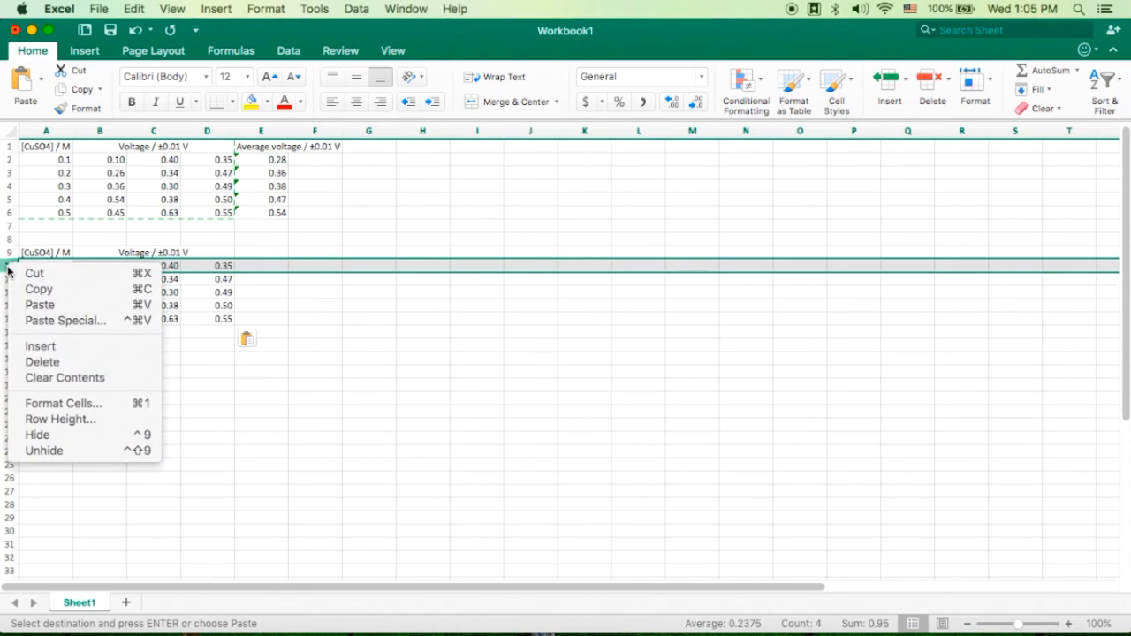
left_click(67, 345)
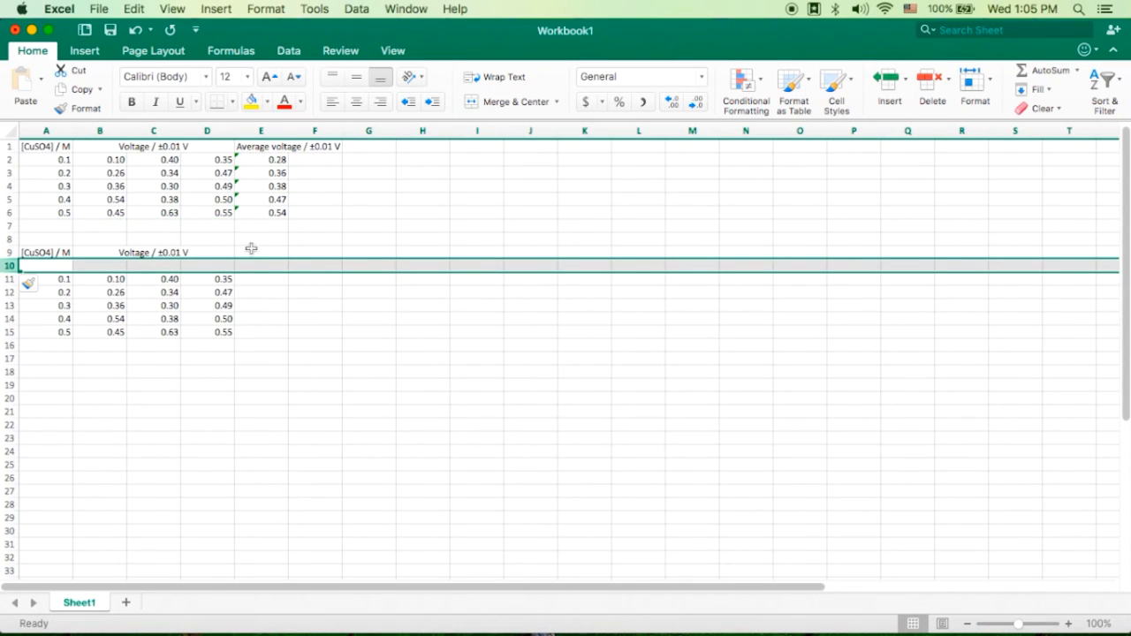
- Label B10:E10 with the subheadings "Trial 1", "Trial 2", "Trial 3" and "Average"
left_click(136, 267)
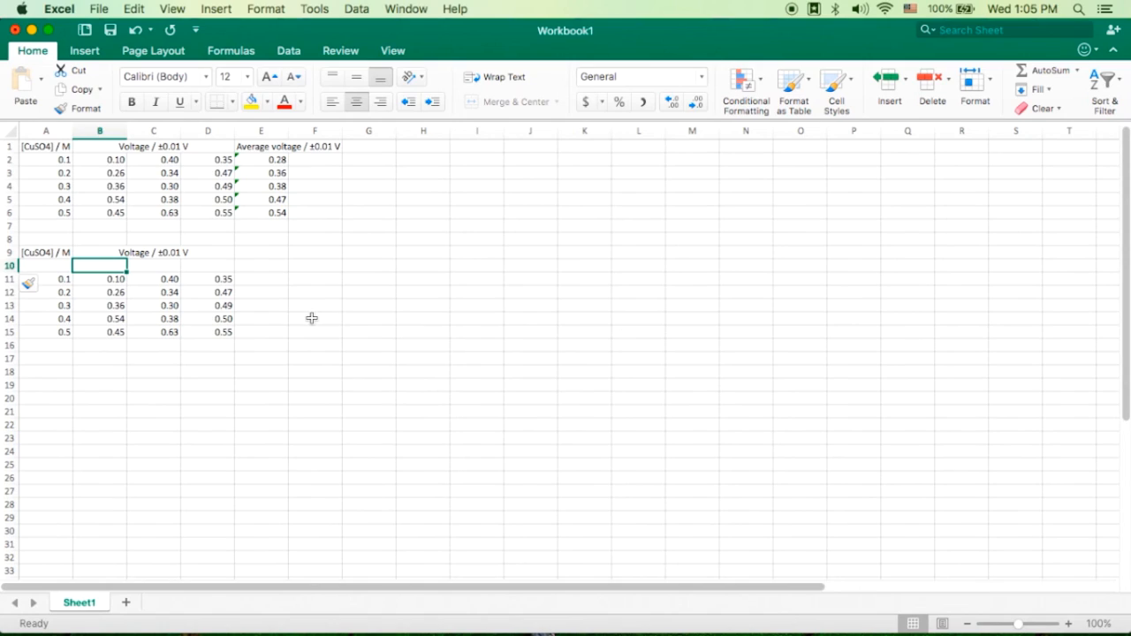
type("Trial 1")
key("Tab")
type("Trial 2")
key("Tab")
type("Trial 3")
key("Tab")
type("Av")
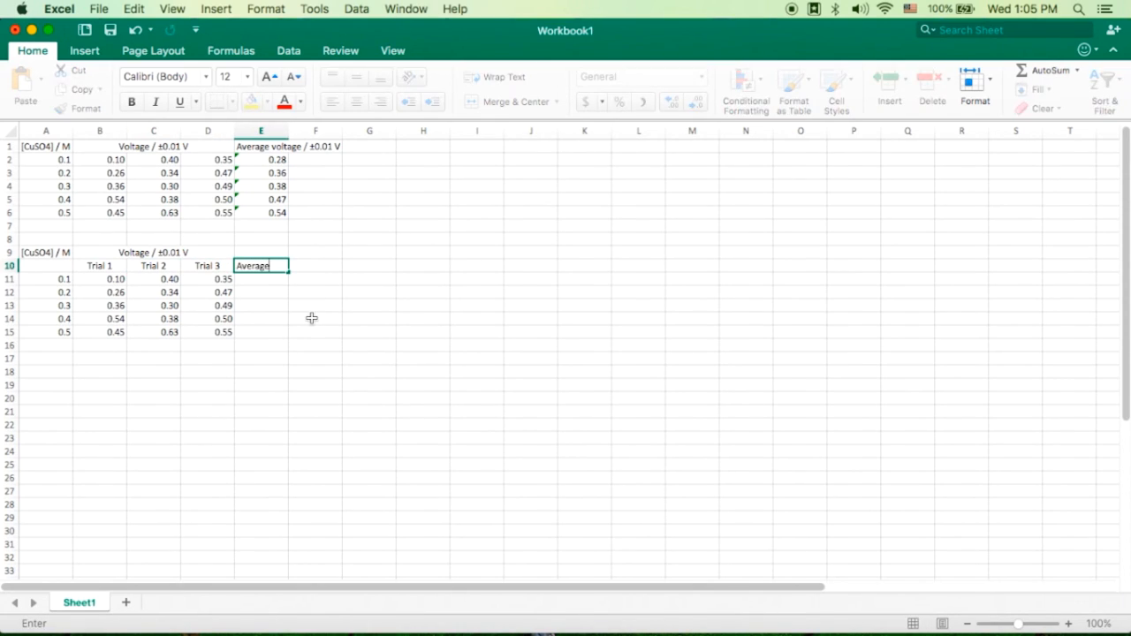
key("Return")
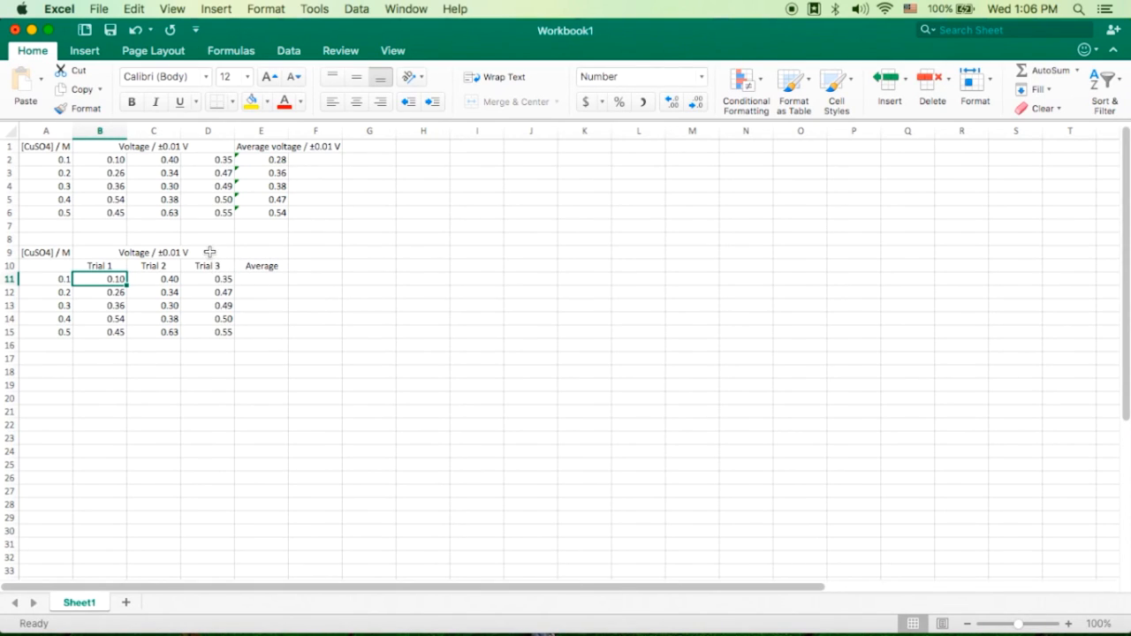
- Extend the merged and centered voltage heading in row 9 across B9:E9 to include the Average column
left_click_drag(212, 254, 243, 252)
left_click(501, 104)
left_click(501, 104)
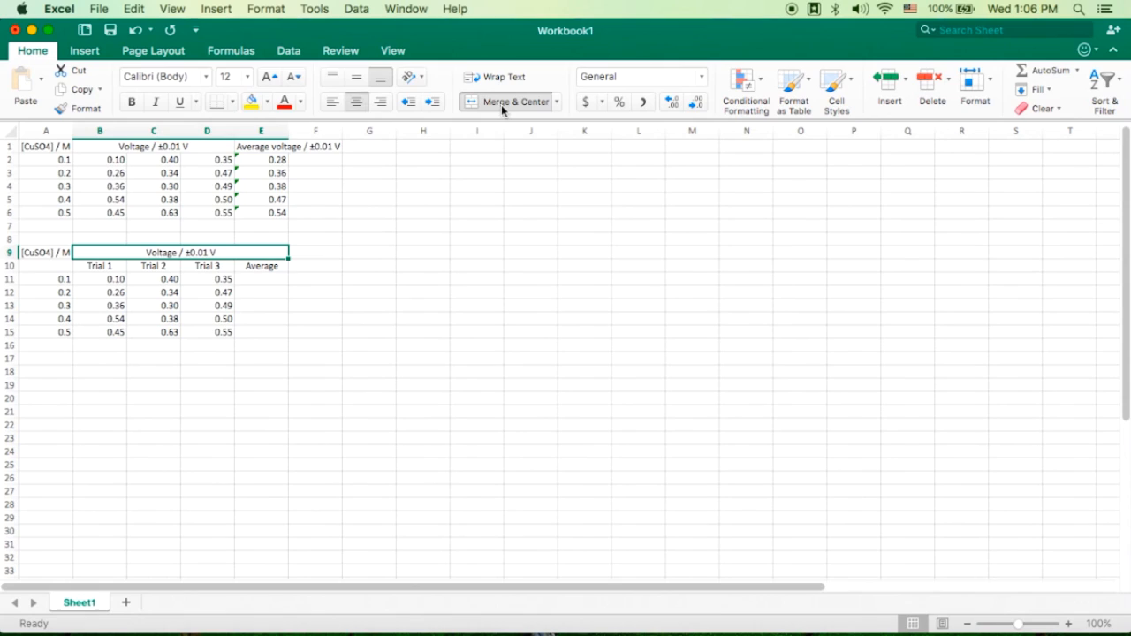
left_click(270, 269)
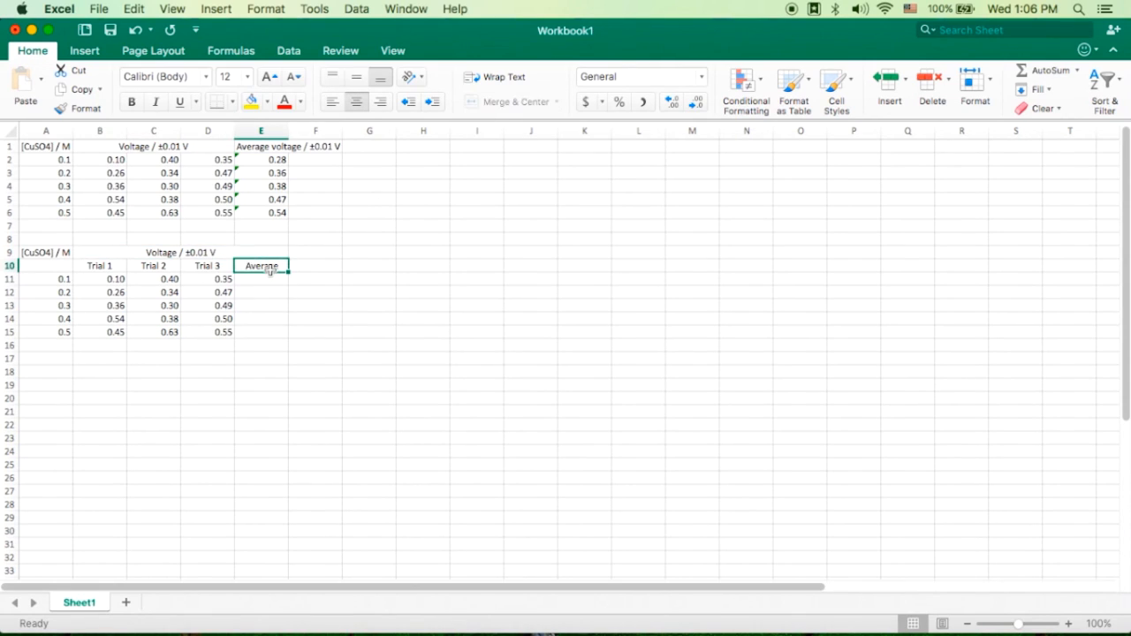
left_click(212, 251)
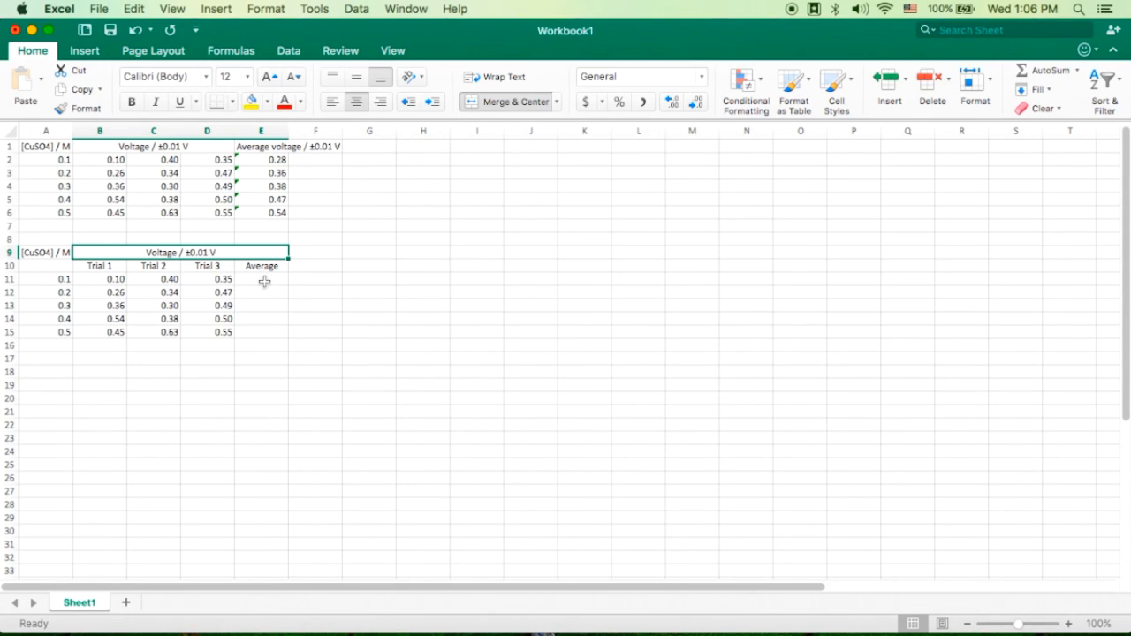
- Average the three trials with =AVERAGE(B11:D11) in E11 and fill the formula down to E15
left_click(265, 281)
type("=ave")
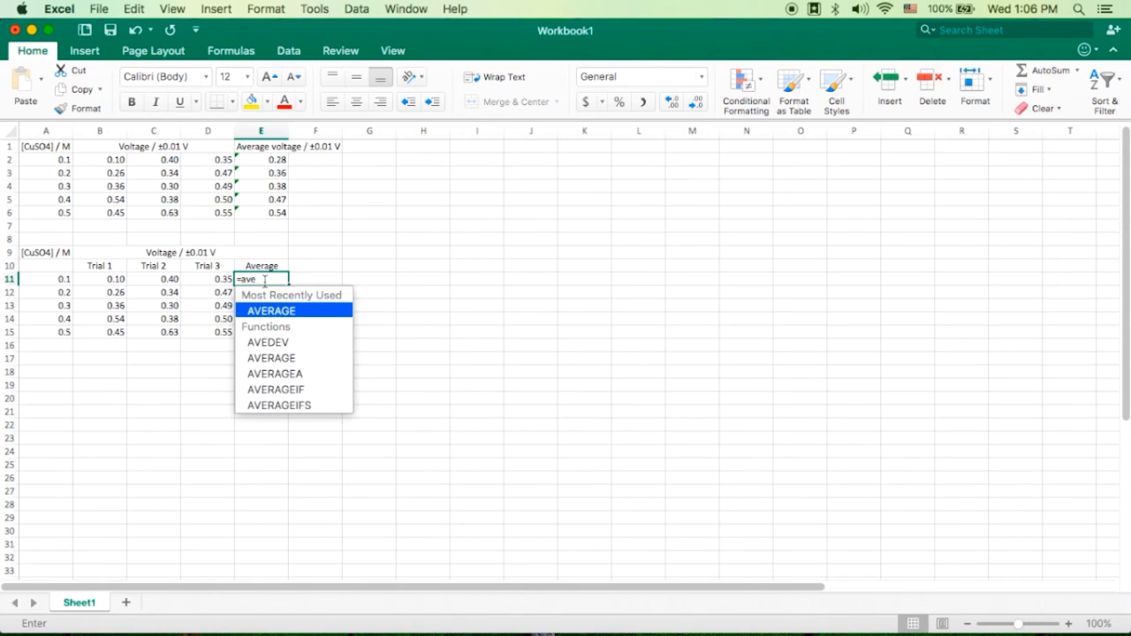
double_click(271, 311)
left_click_drag(117, 281, 200, 278)
key("Return")
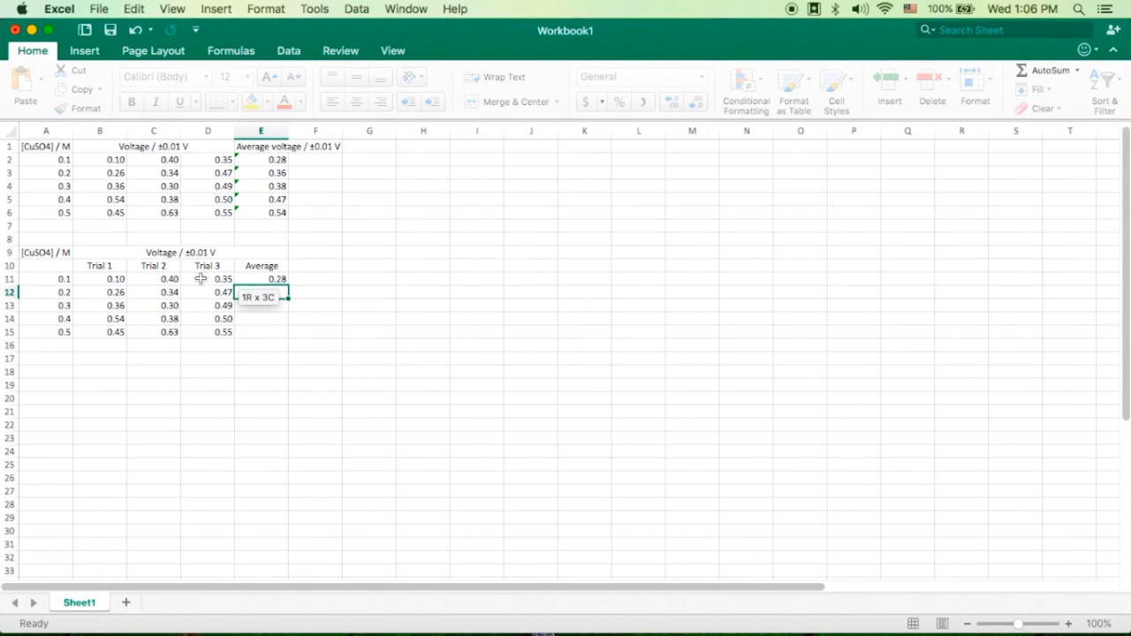
left_click(267, 279)
left_click_drag(287, 285, 286, 336)
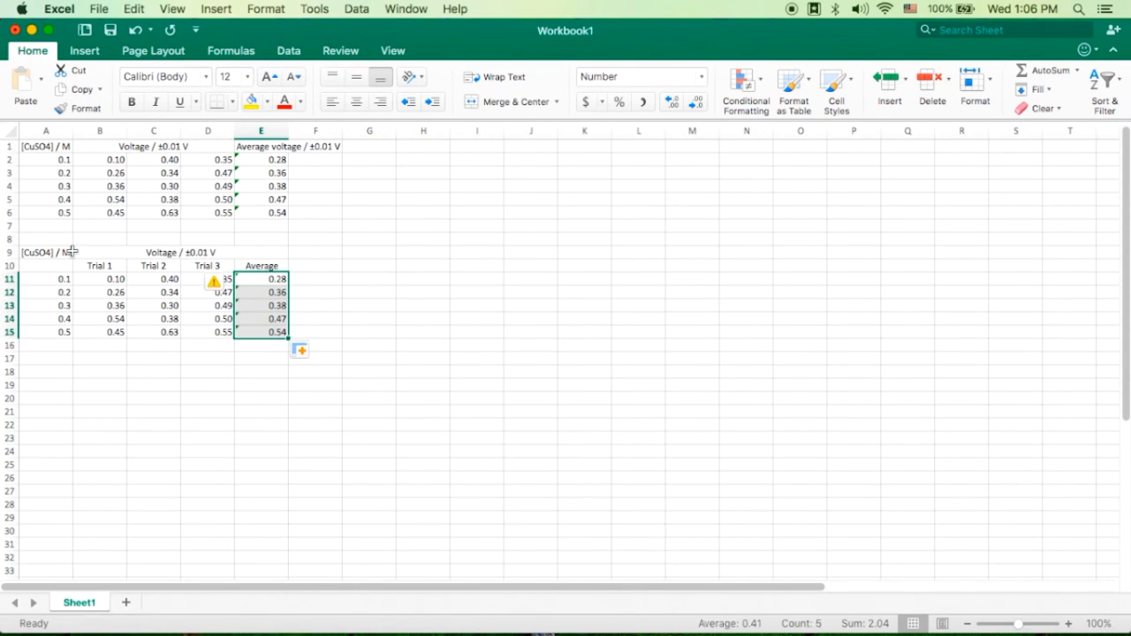
- Apply all borders to the second data table in A9:E15
left_click_drag(55, 253, 240, 332)
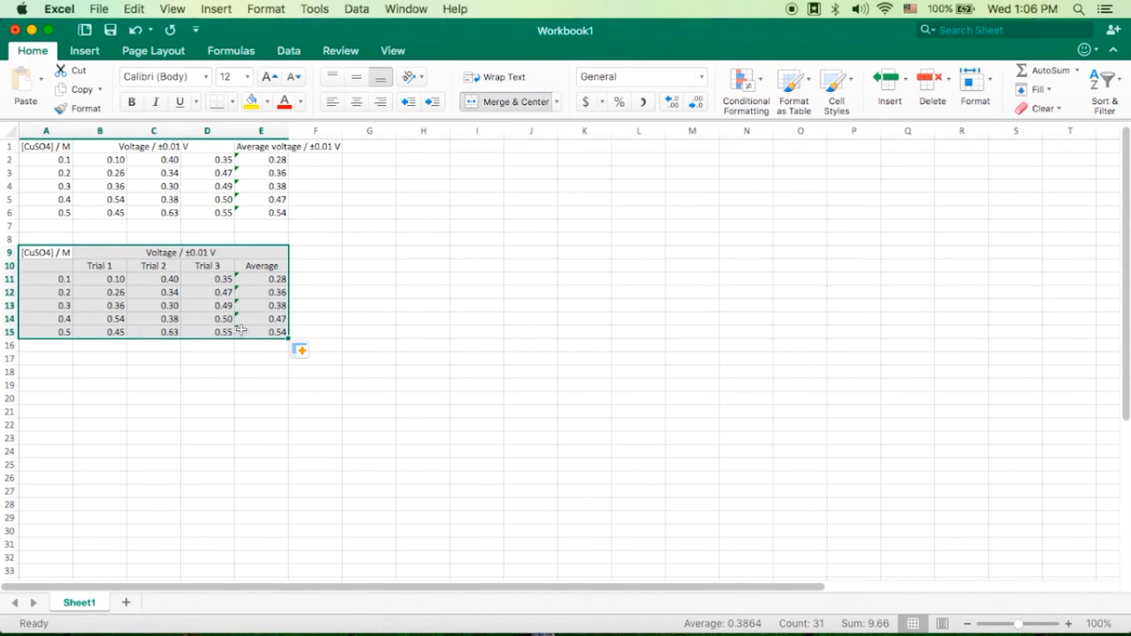
left_click(232, 103)
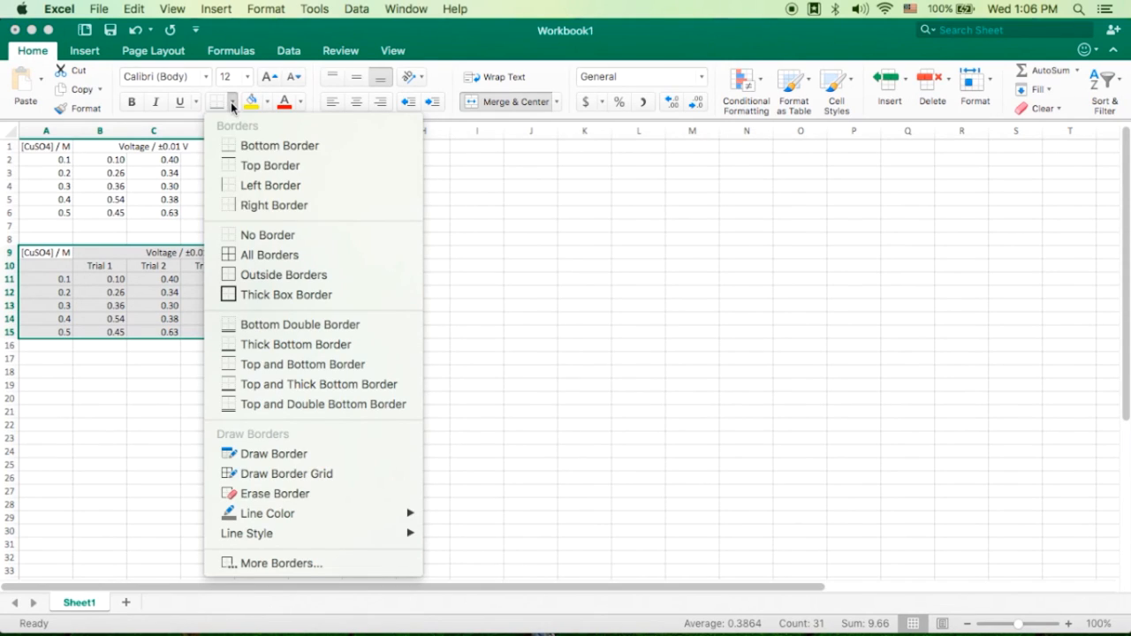
left_click(256, 254)
left_click(376, 277)
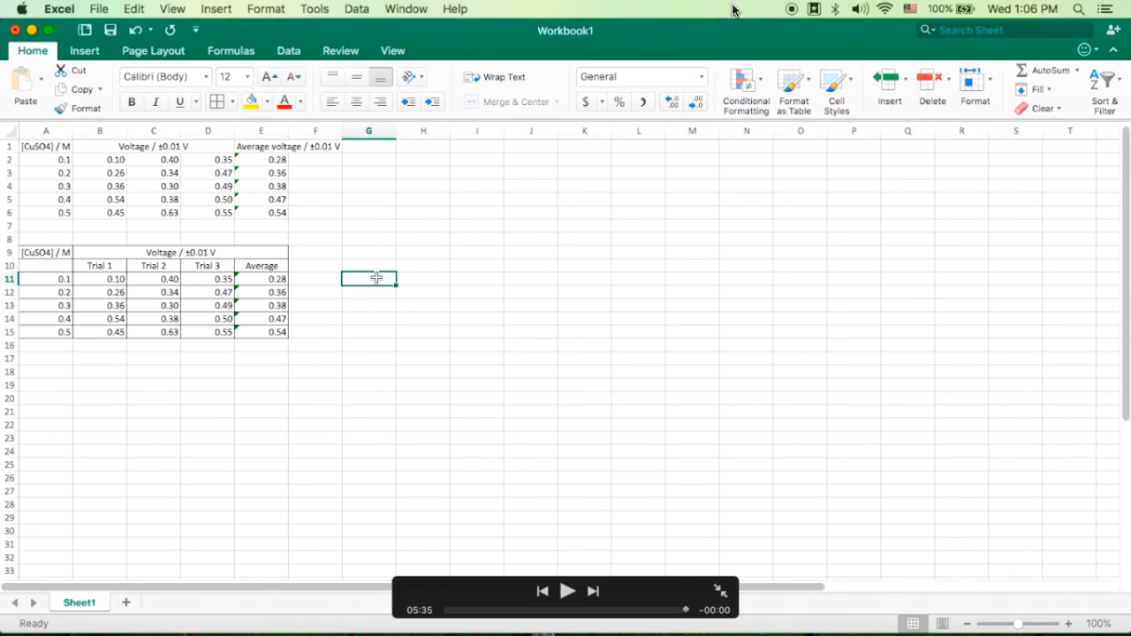
key("Escape")
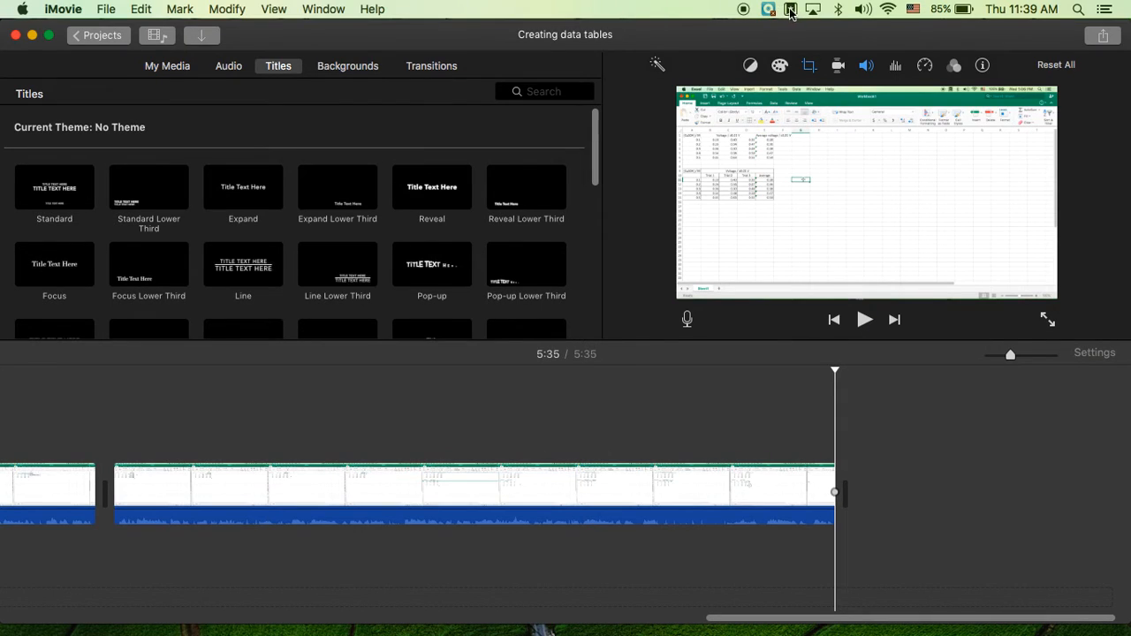